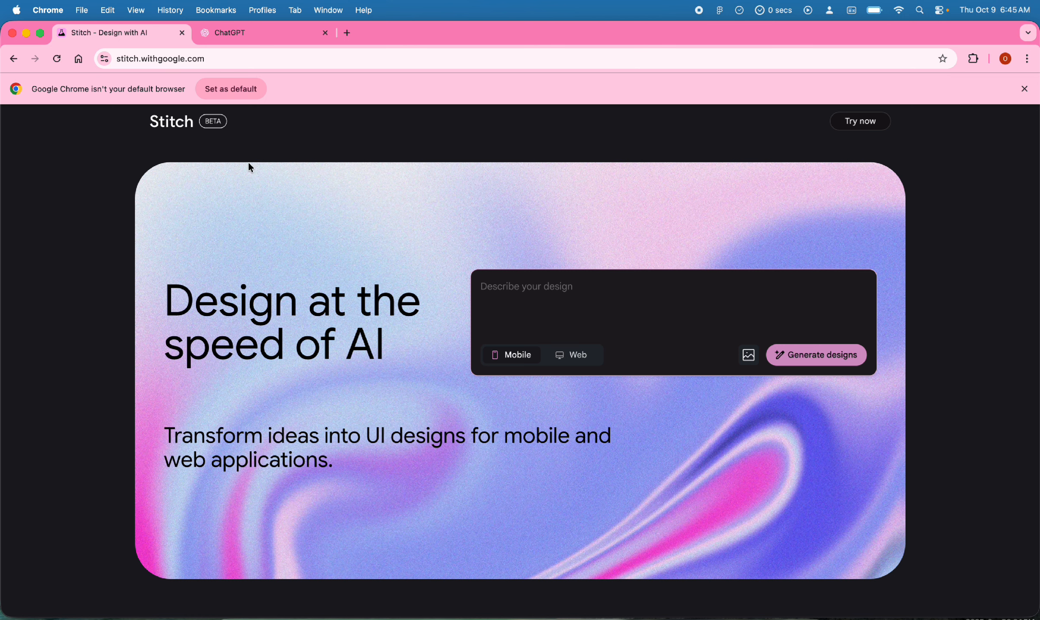
- Ask ChatGPT to write a design prompt for an ecommerce mobile application with login, register, product list, cart and profile screens
click(234, 31)
click(417, 344)
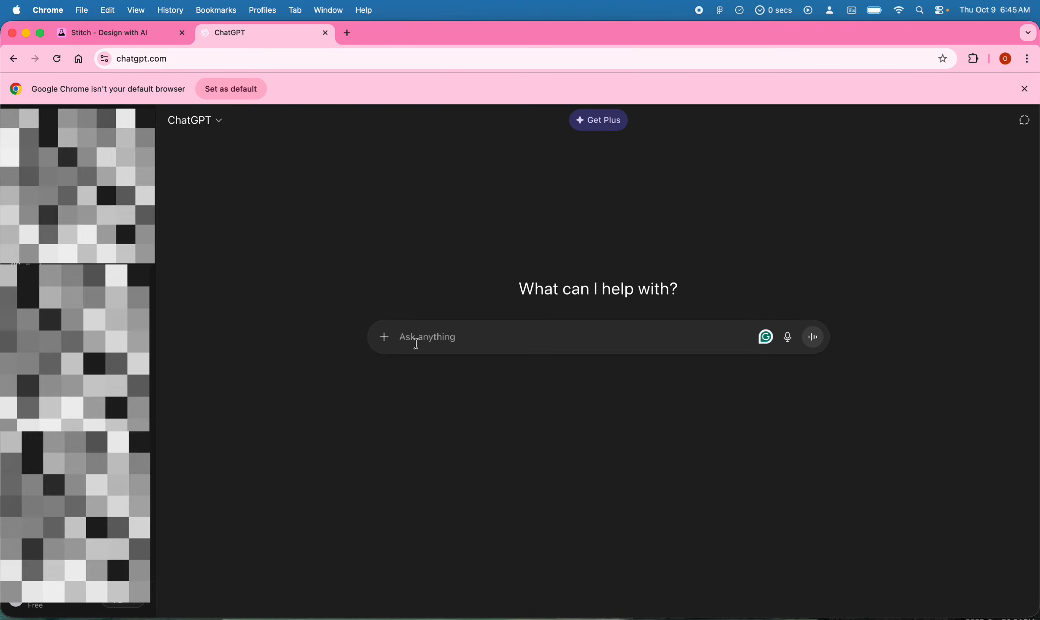
key(super+v)
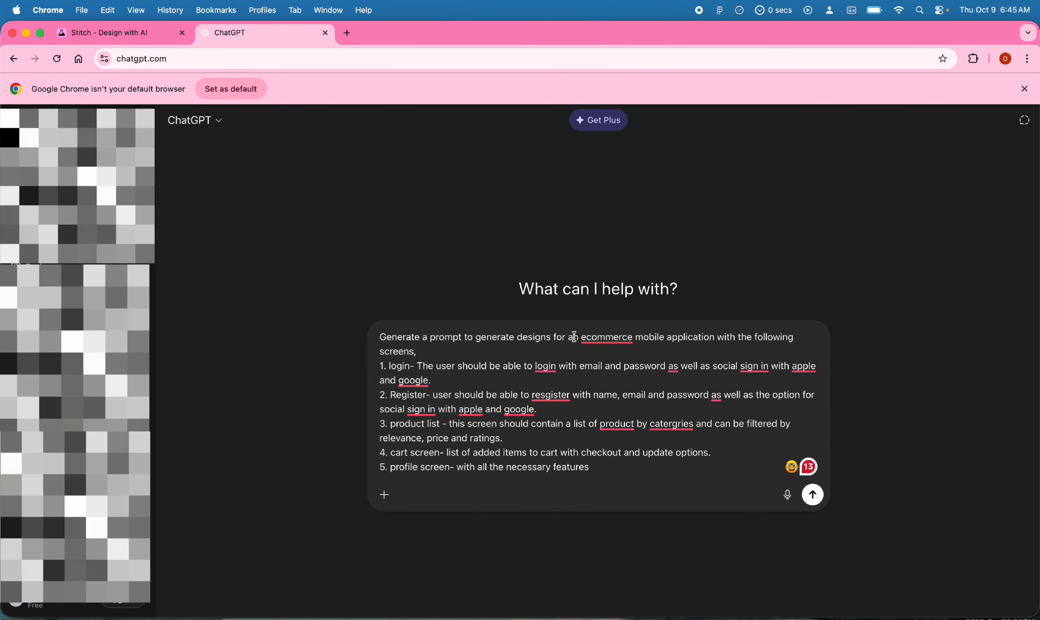
mouse_move(592, 338)
click(506, 369)
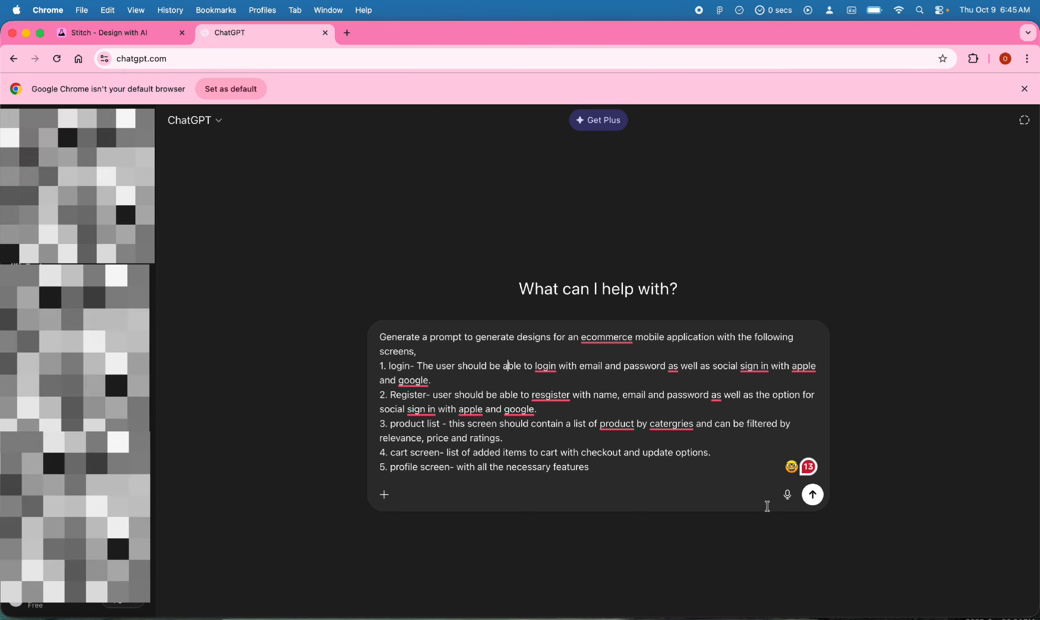
click(813, 495)
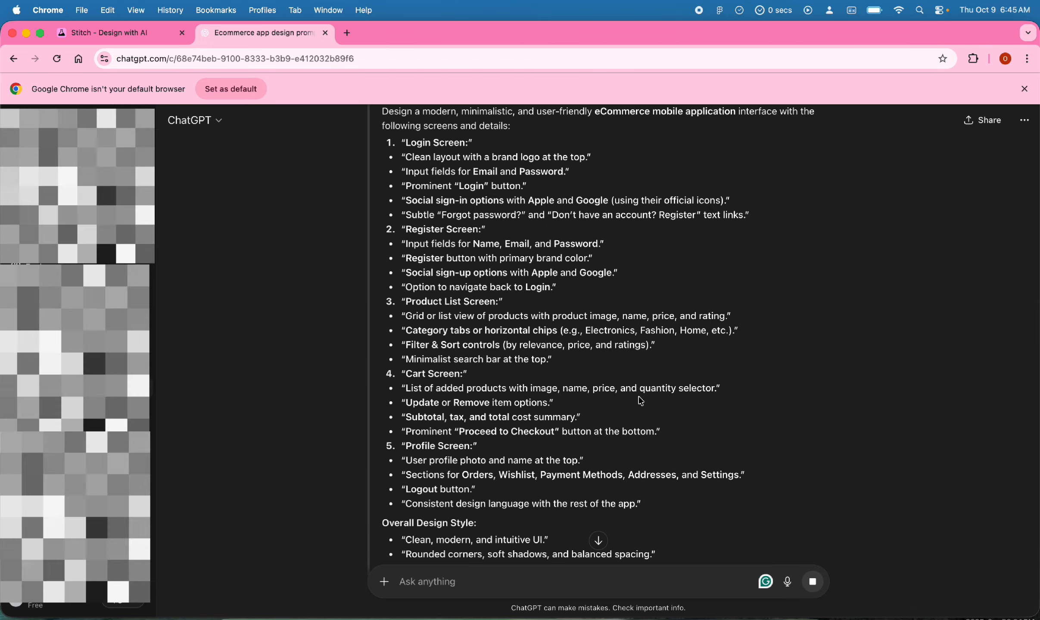
- Copy the whole generated prompt text, from "Design a modern, minimalistic" through the Output section's last bullet
scroll(639, 398, up, 10)
scroll(641, 401, down, 3)
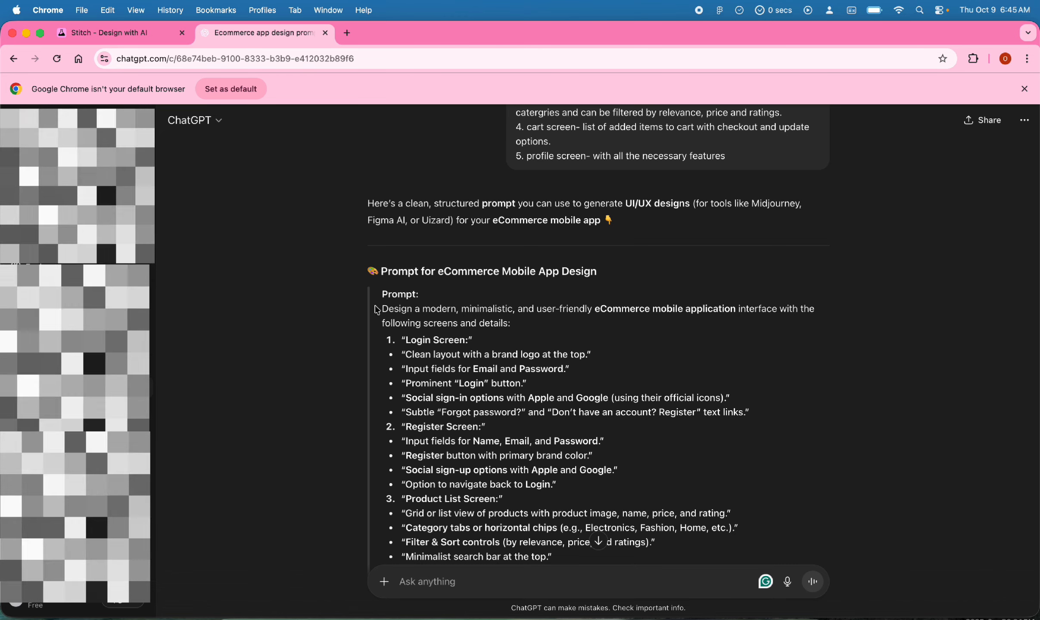
drag(376, 309, 728, 365)
key(super+c)
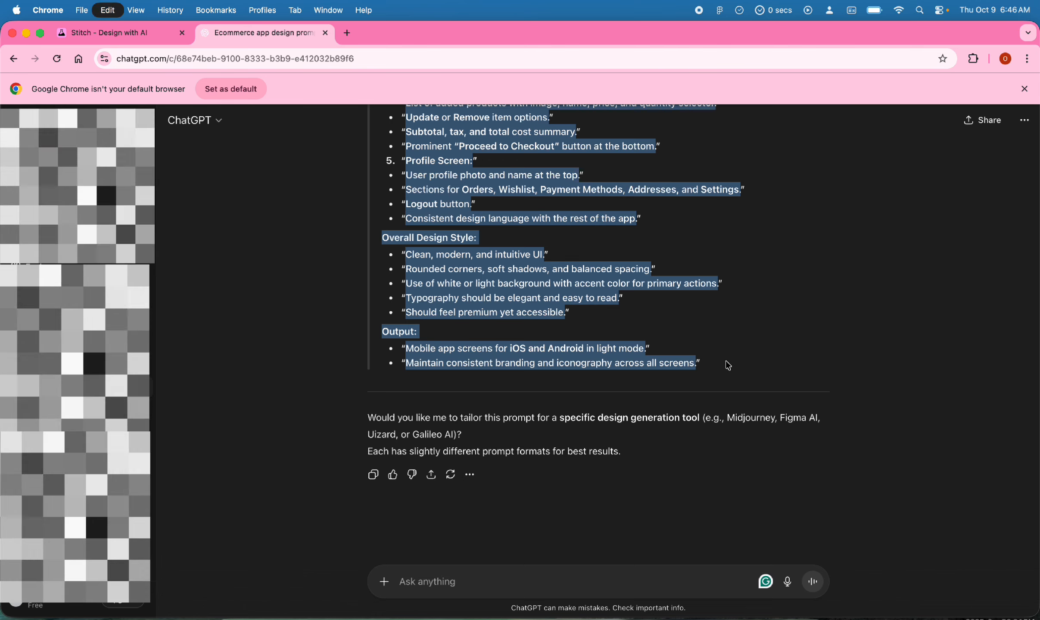
- Generate mobile designs in Stitch from the copied prompt and approve creating all the proposed screens
click(69, 33)
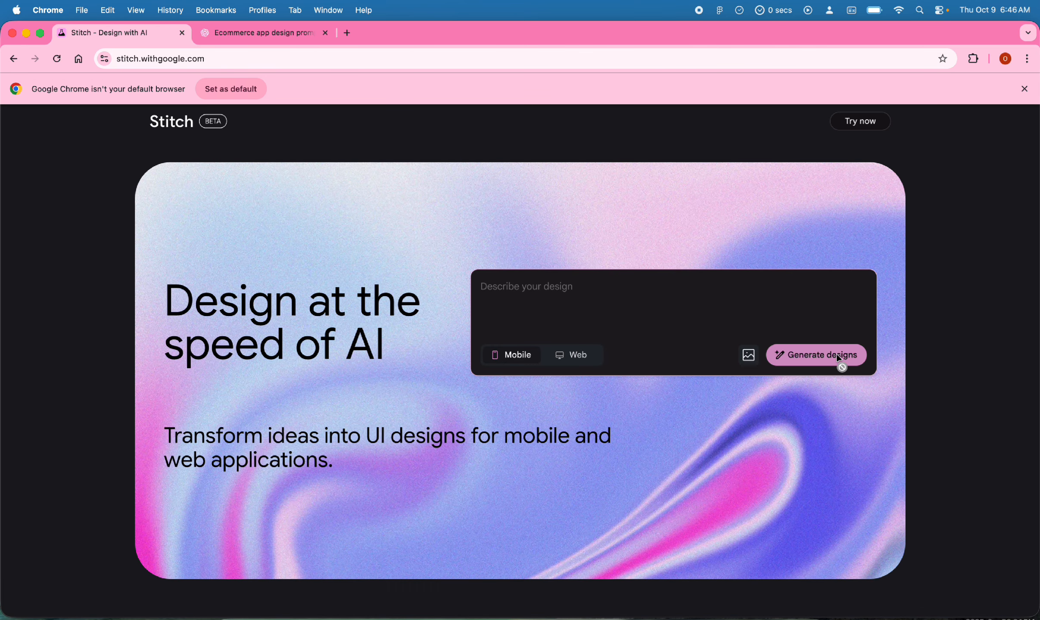
click(553, 292)
key(super+v)
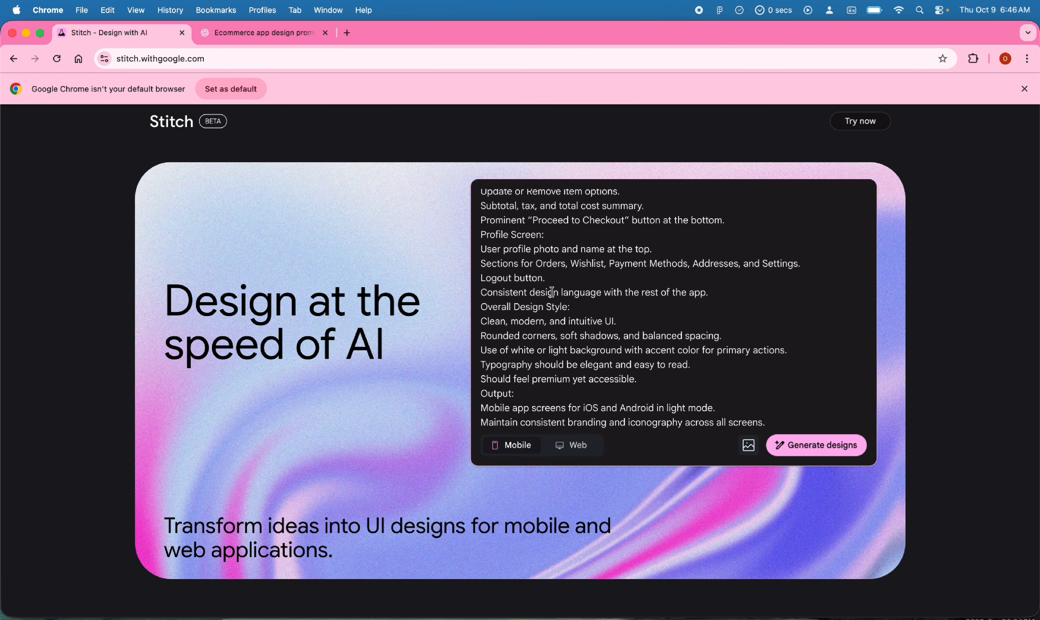
scroll(615, 199, up, 5)
scroll(646, 302, down, 5)
click(844, 456)
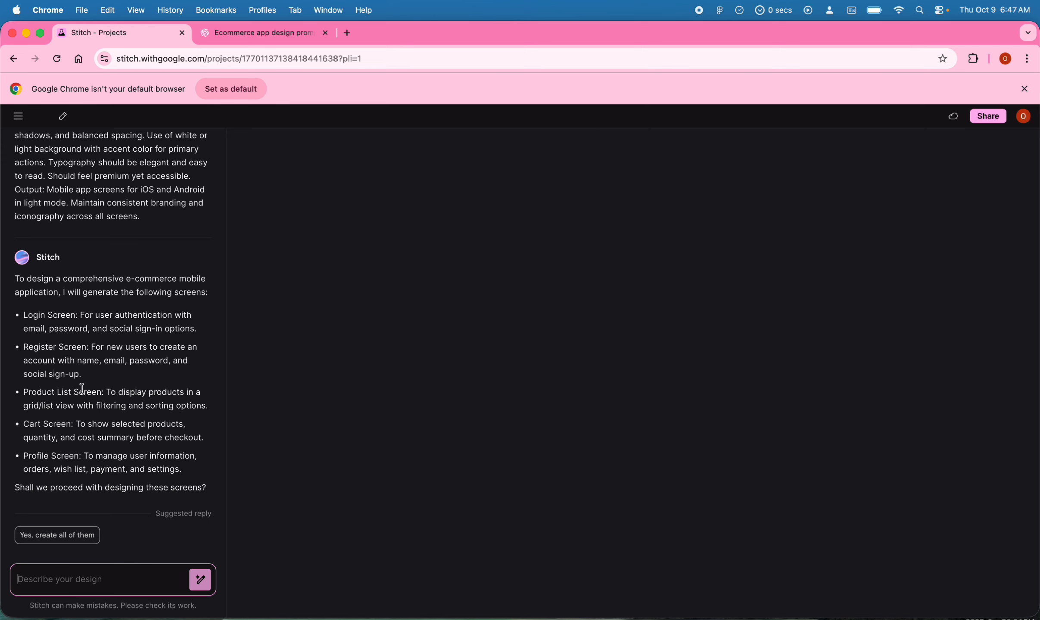
click(82, 537)
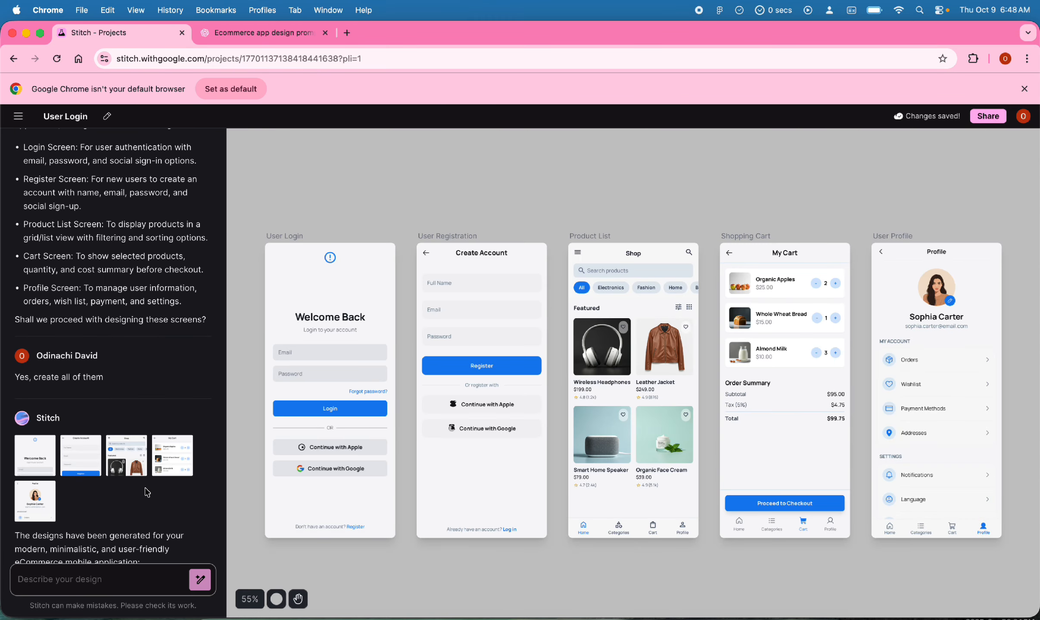
- Examine the generated User Login, User Registration, Product List, Shopping Cart and User Profile screens on the canvas
click(372, 394)
click(426, 415)
scroll(426, 415, left, 3)
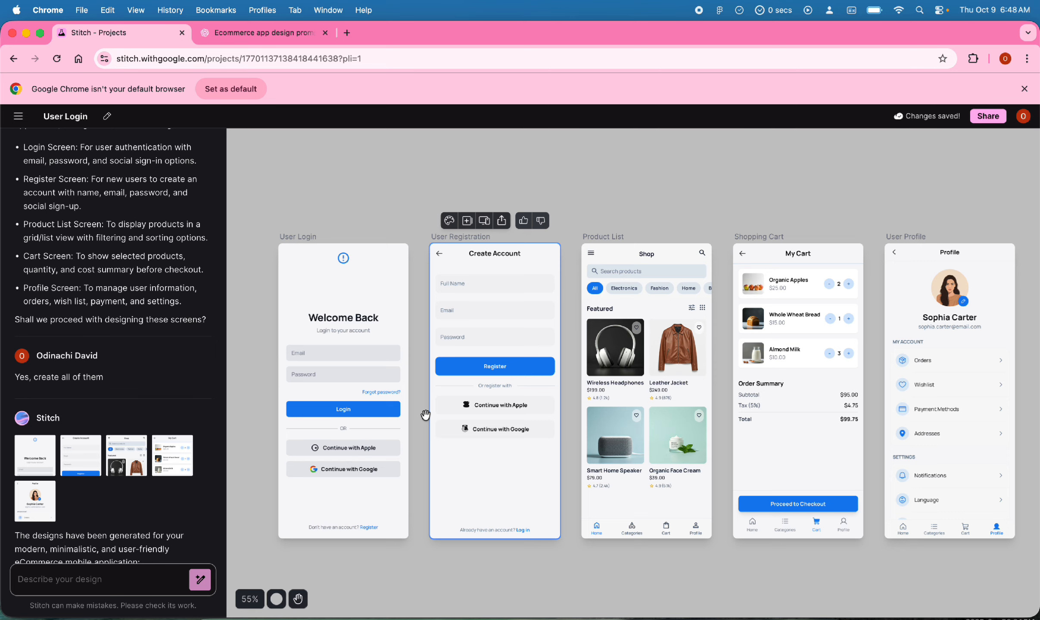
click(387, 291)
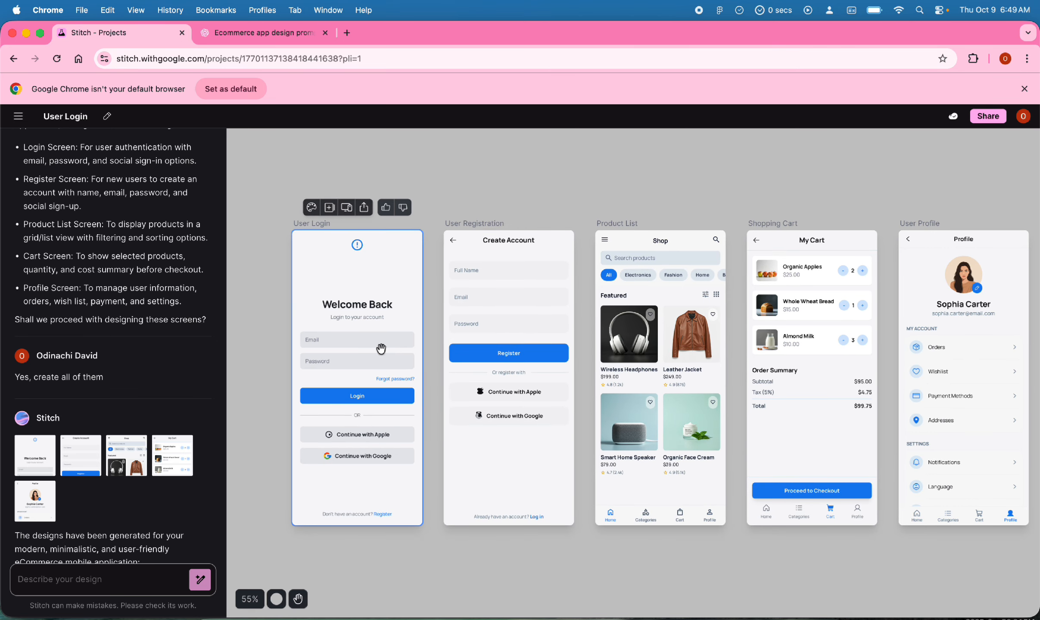
scroll(379, 340, right, 3)
scroll(379, 340, down, 2)
click(575, 326)
scroll(575, 326, right, 3)
scroll(575, 326, up, 2)
click(730, 263)
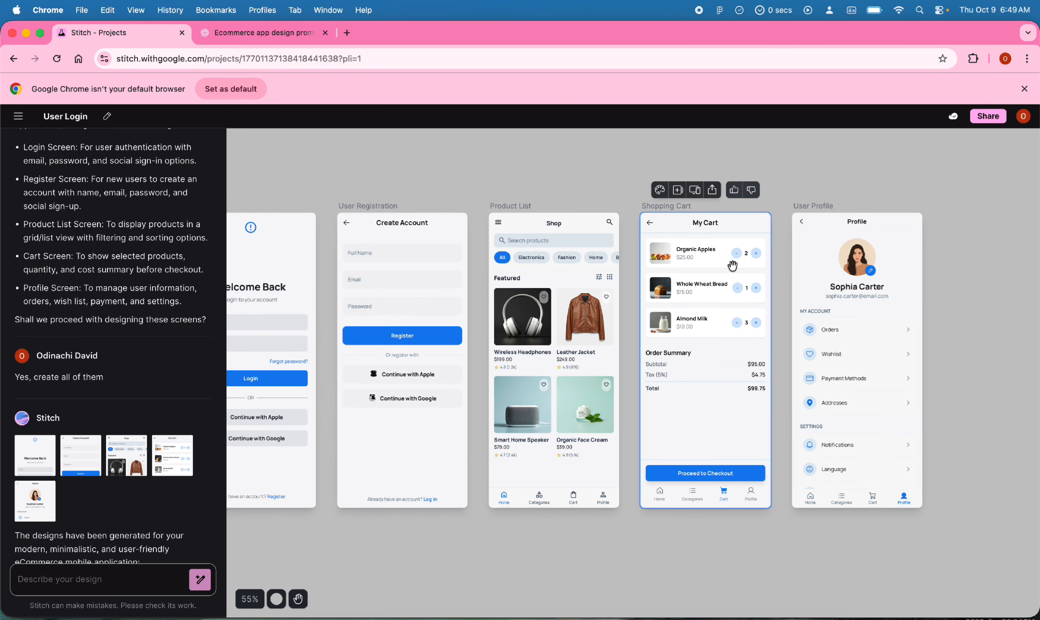
click(862, 321)
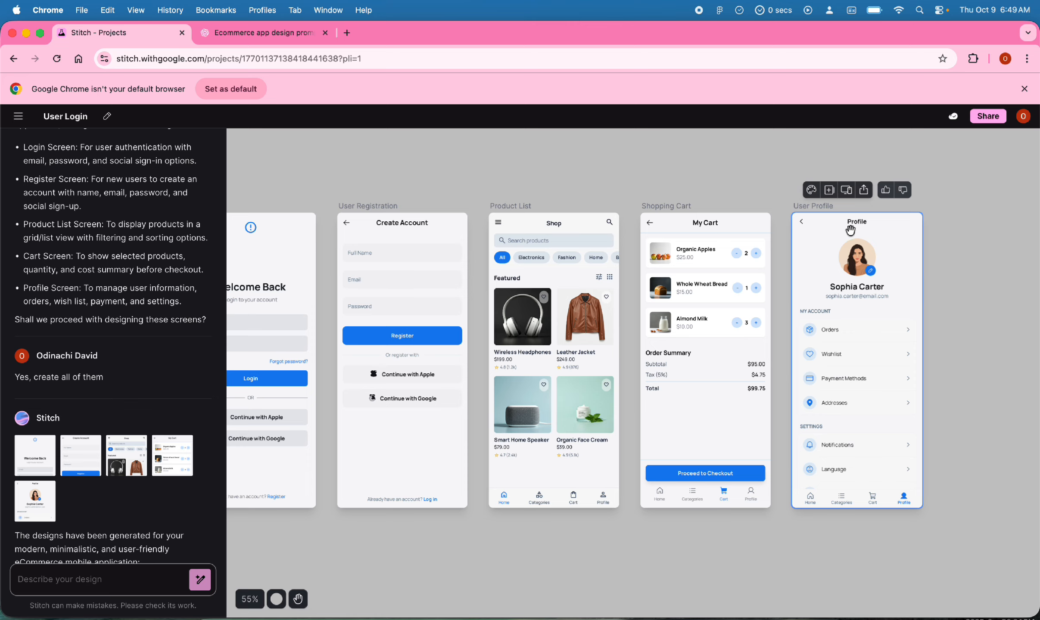
click(727, 331)
scroll(658, 330, left, 3)
click(658, 329)
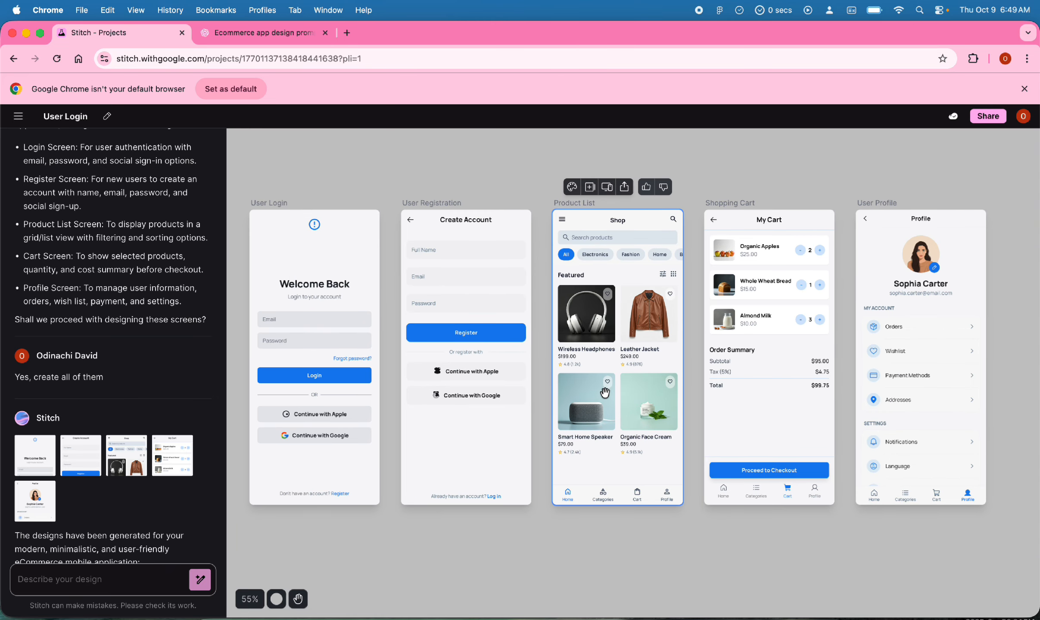
click(441, 425)
scroll(452, 425, left, 2)
scroll(452, 425, up, 1)
scroll(455, 425, right, 2)
scroll(455, 425, down, 1)
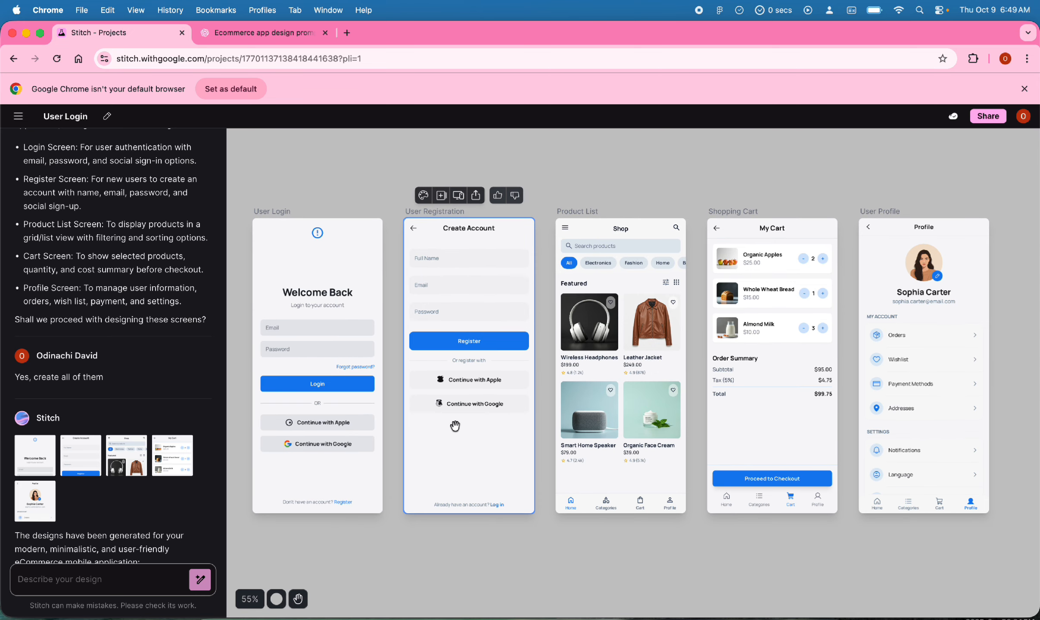
scroll(455, 426, down, 1)
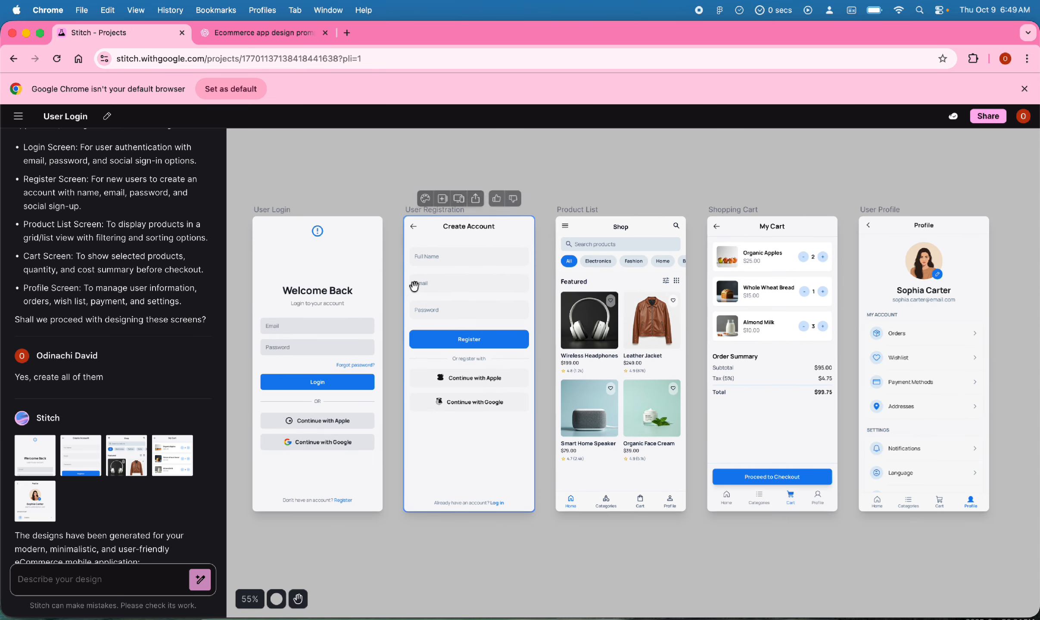
- Duplicate the User Login screen and place the copy directly below the original
click(373, 287)
scroll(373, 286, left, 2)
scroll(374, 286, up, 1)
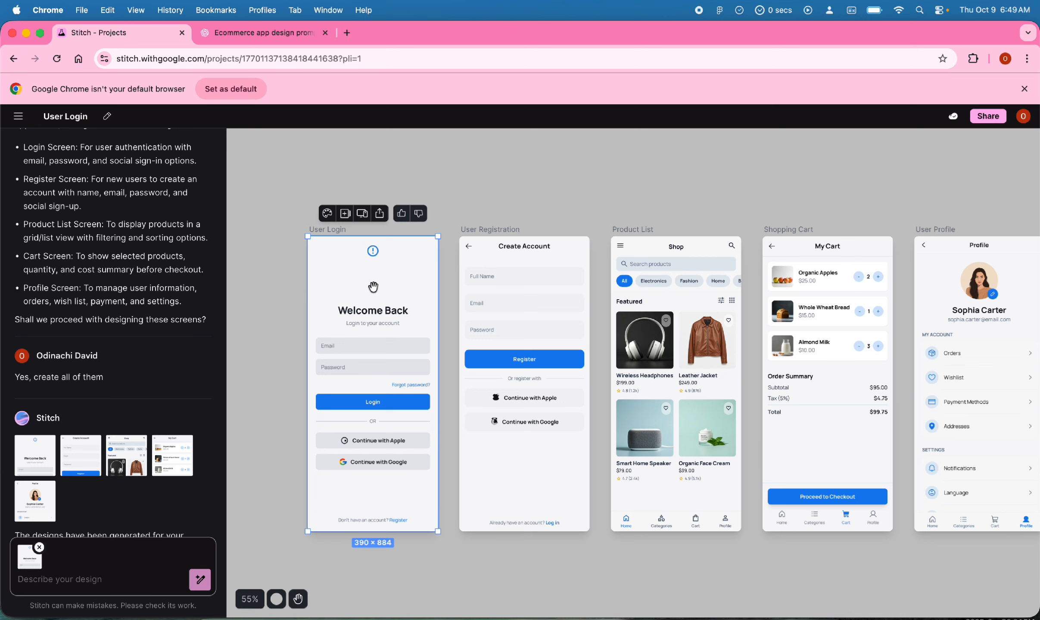
key(super+d)
scroll(432, 307, down, 5)
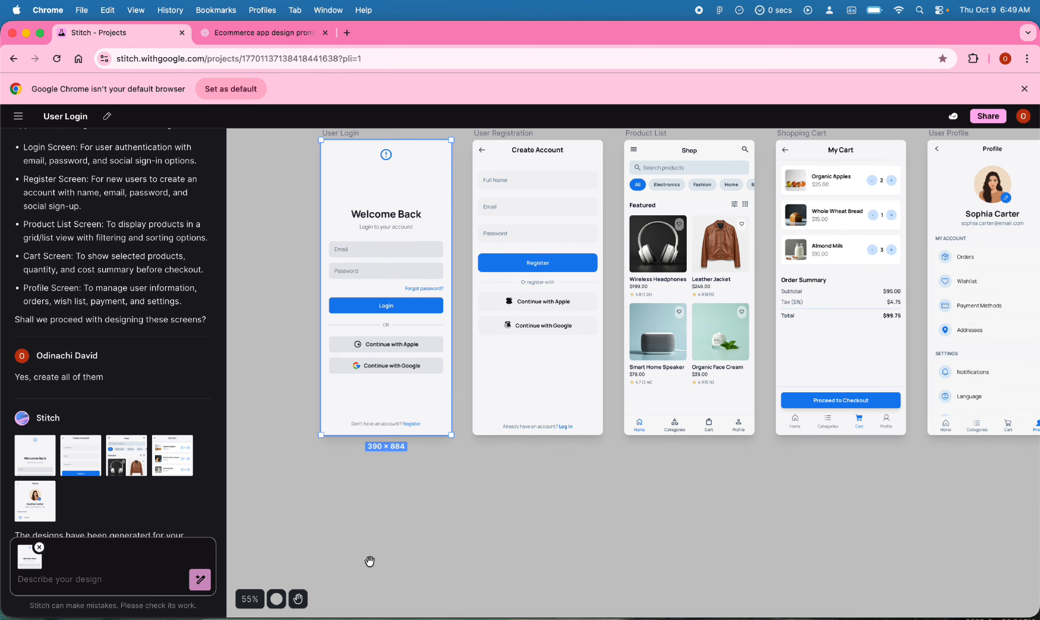
scroll(384, 554, down, 5)
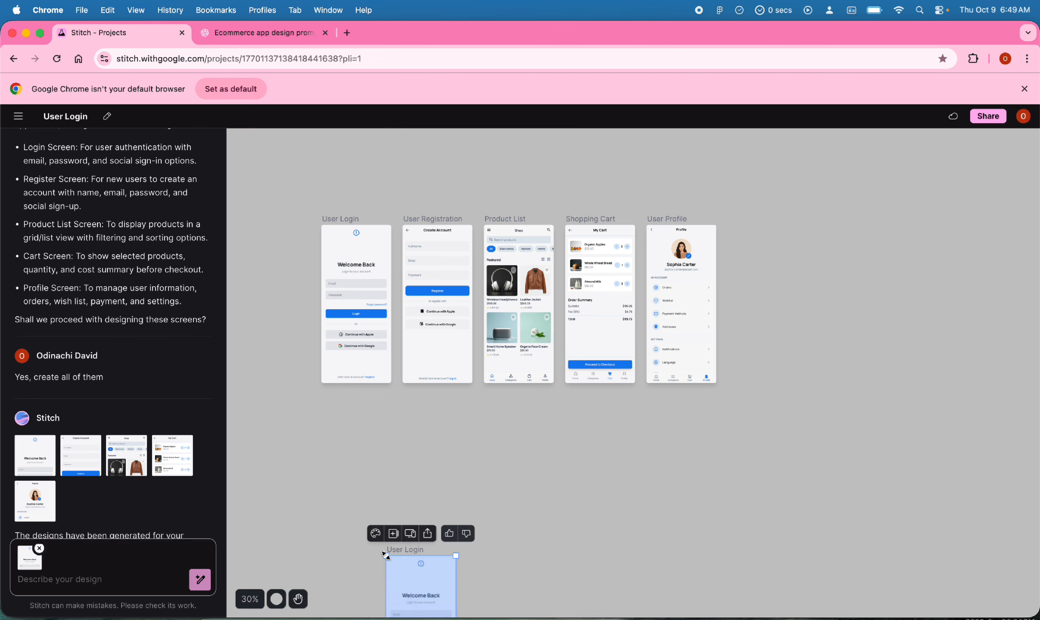
drag(408, 573, 344, 440)
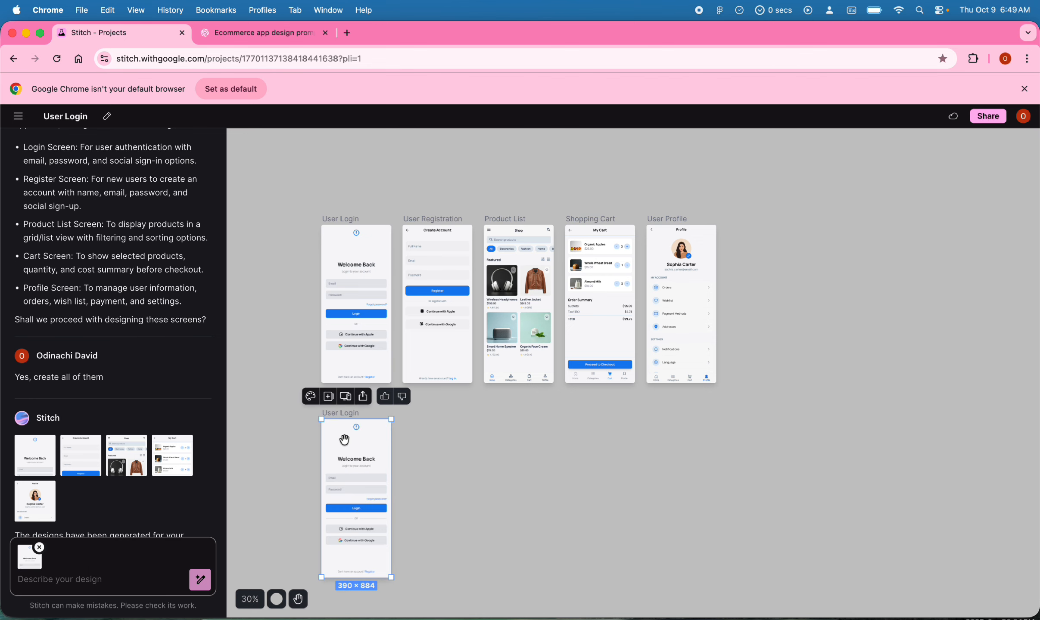
- Apply a theme with Dark appearance to the duplicated User Login screen
click(310, 396)
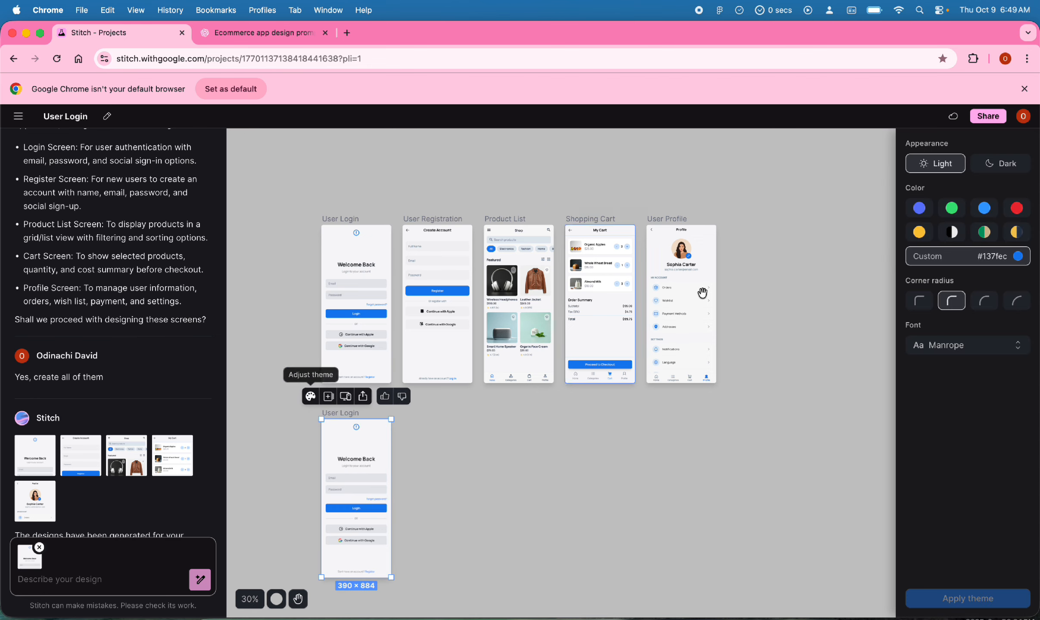
click(991, 165)
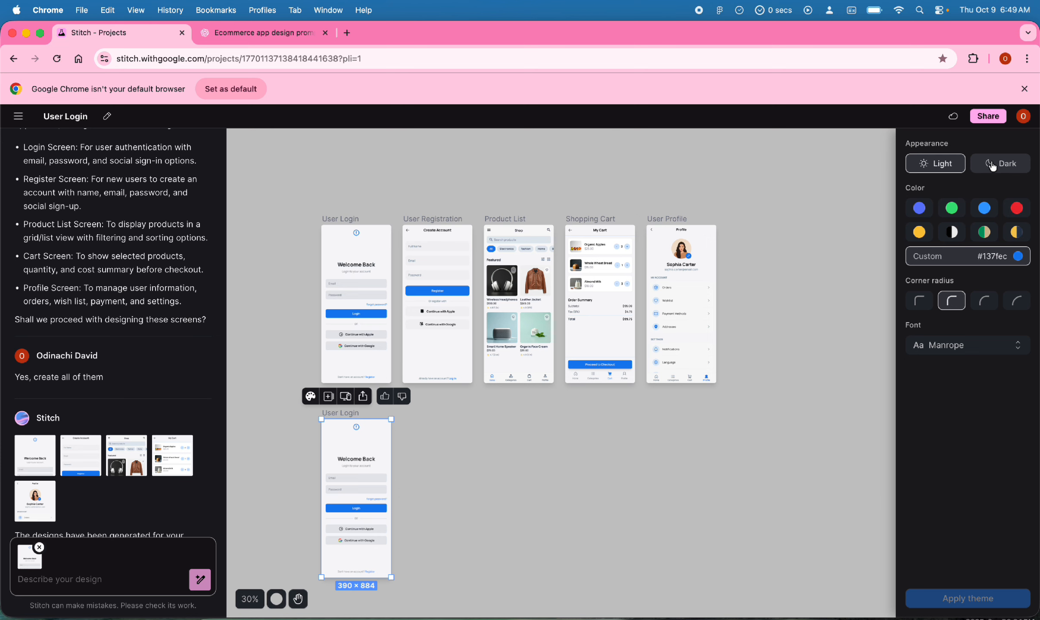
click(989, 597)
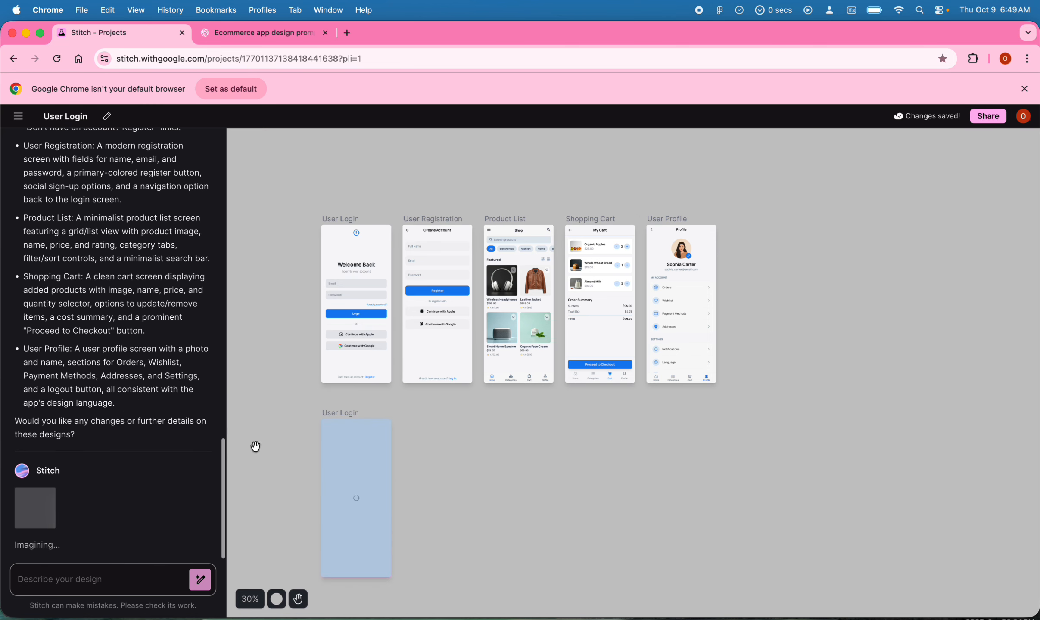
- Examine the restyled User Login copy up close and compare it with the row of light screens
scroll(350, 476, up, 1)
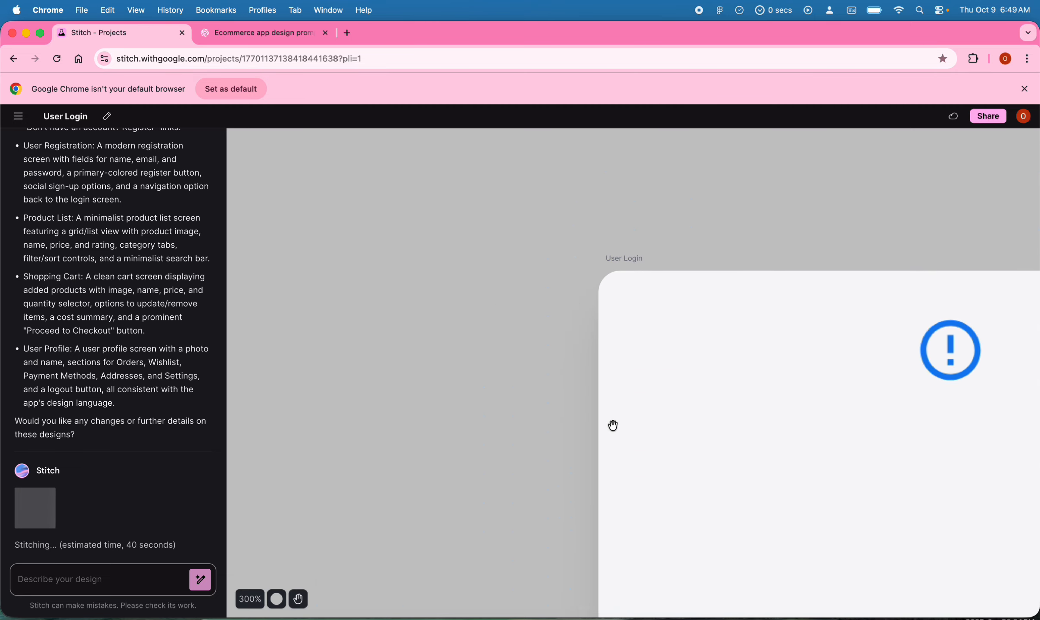
scroll(613, 425, down, 5)
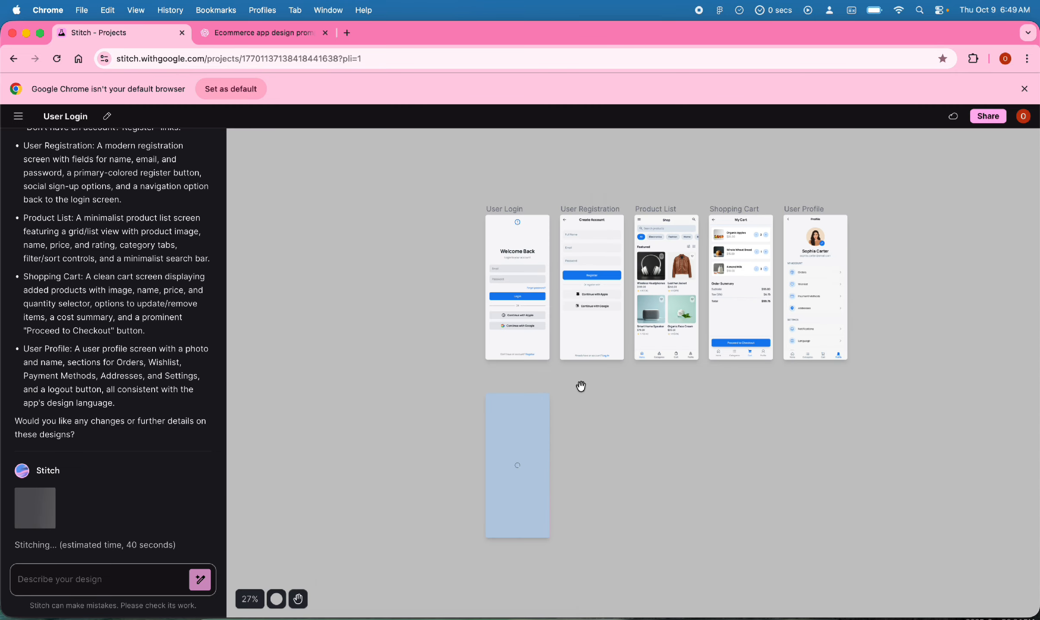
scroll(622, 383, right, 4)
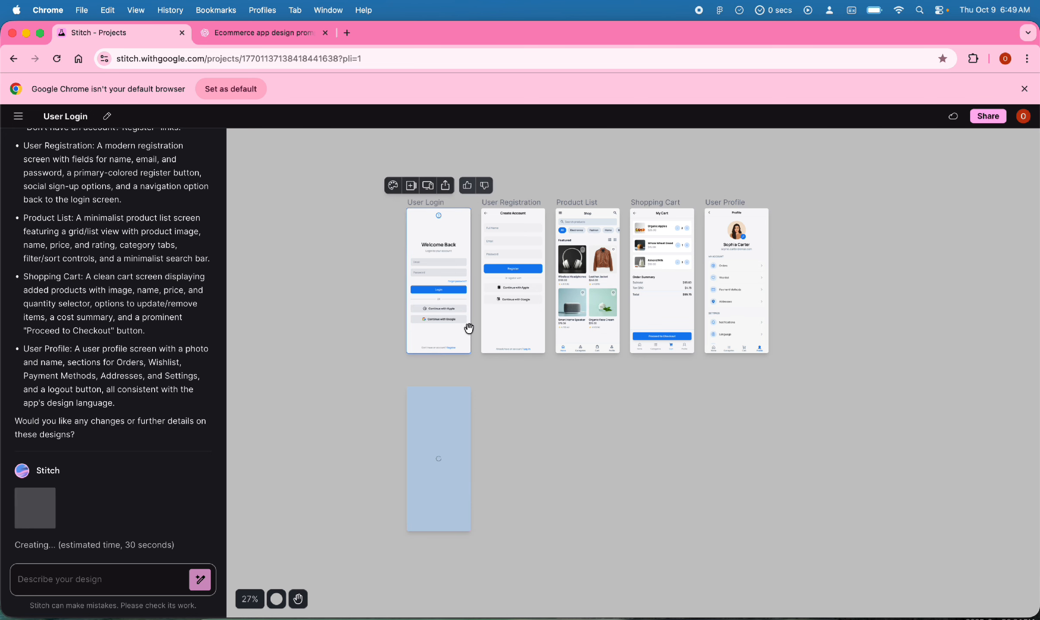
scroll(464, 328, up, 3)
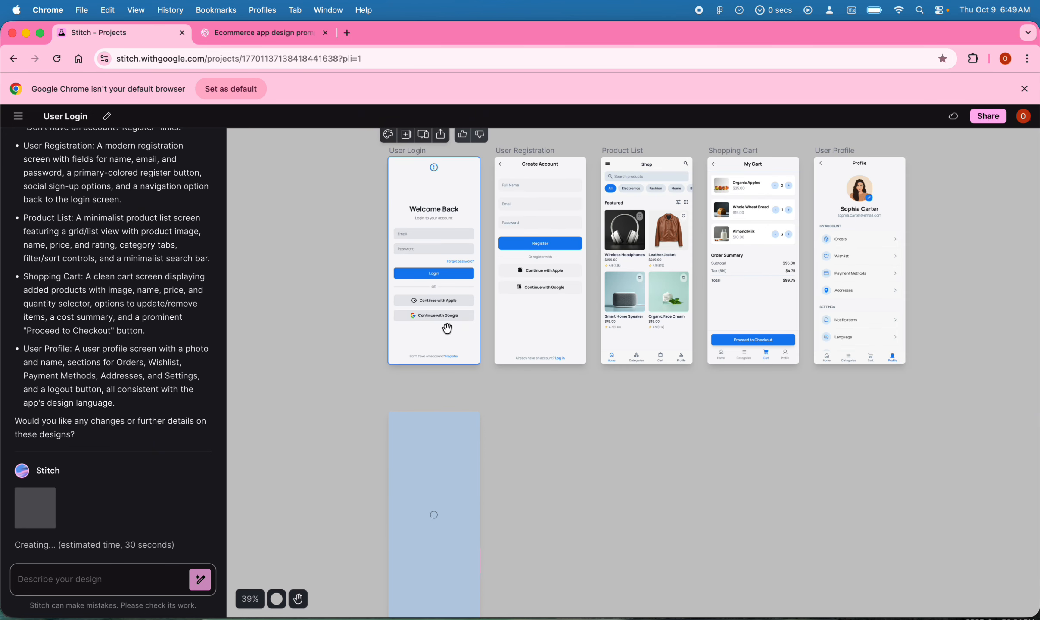
scroll(752, 327, right, 6)
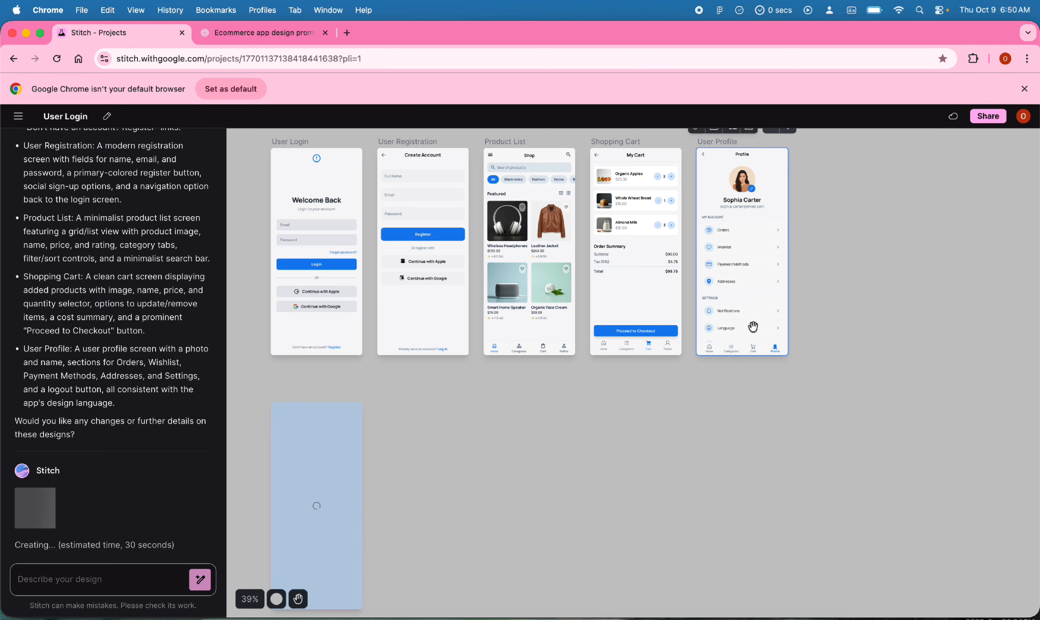
scroll(738, 288, left, 4)
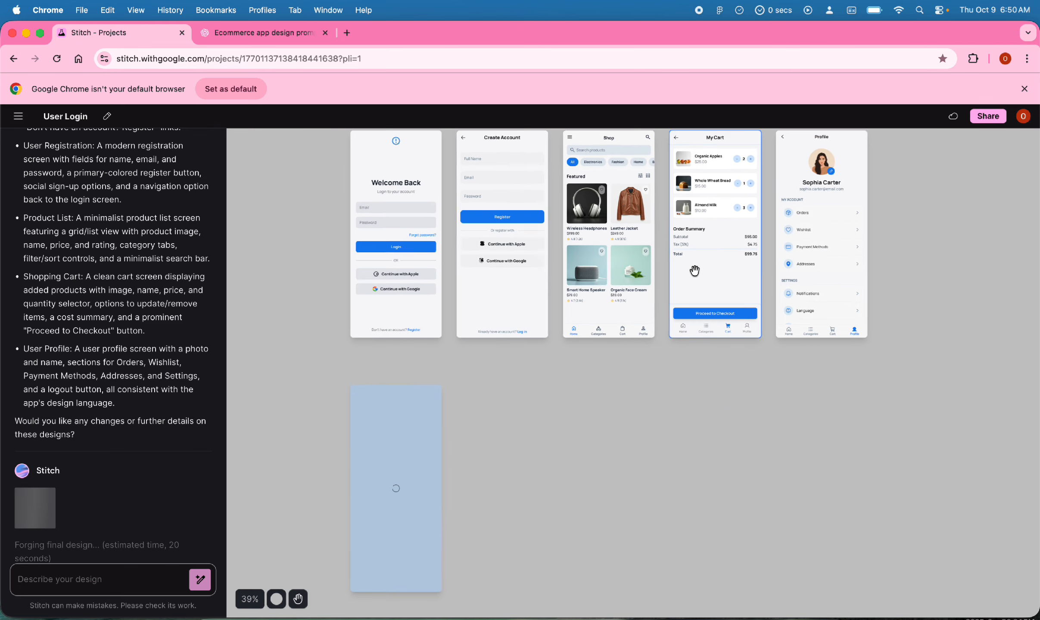
scroll(695, 270, up, 2)
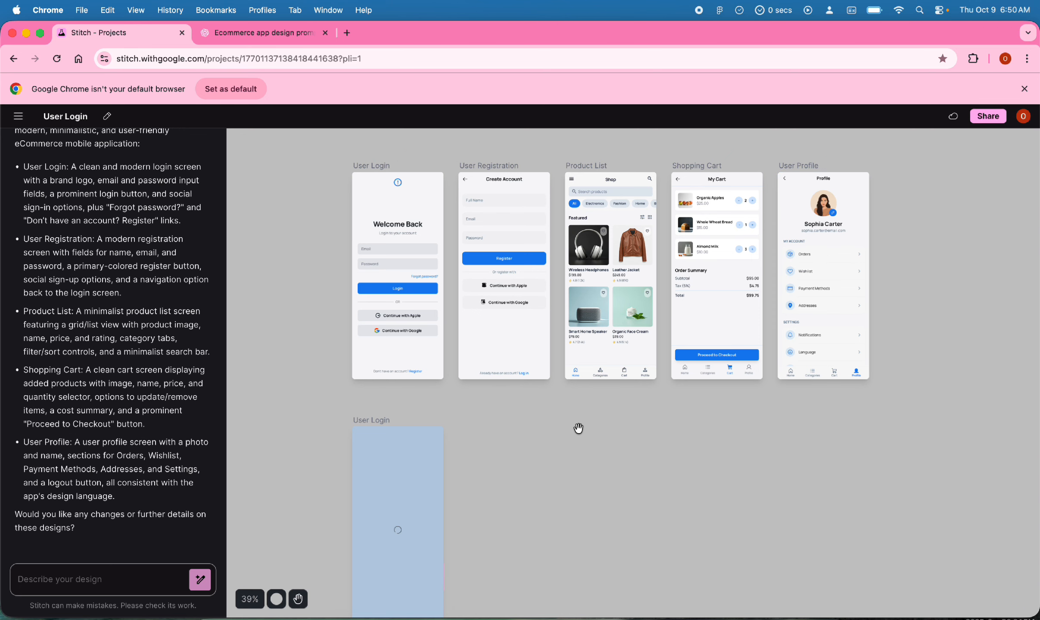
scroll(405, 516, up, 6)
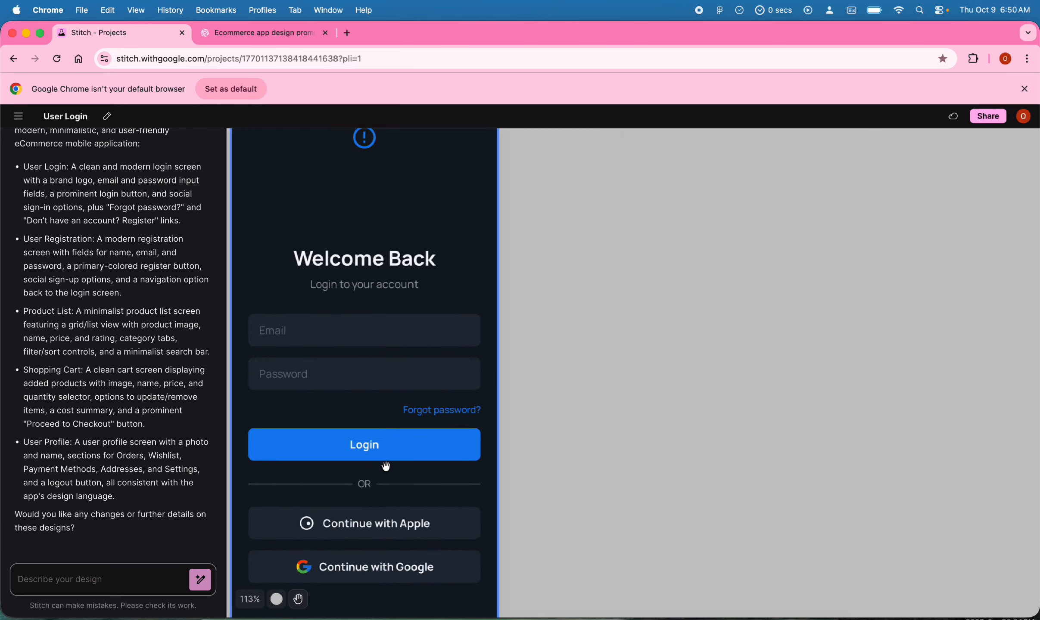
scroll(385, 466, down, 6)
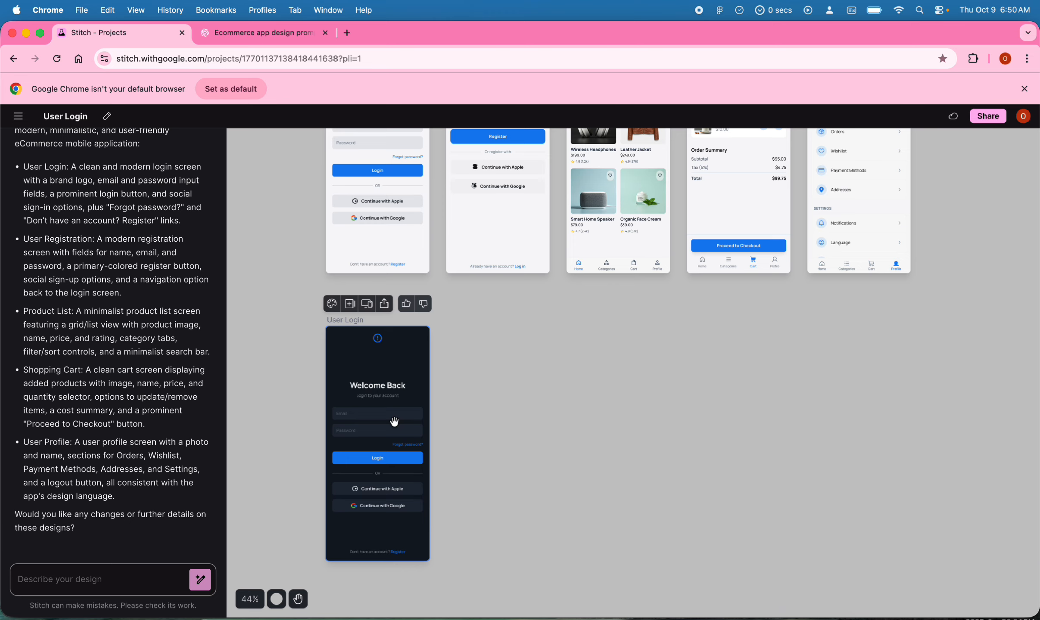
scroll(394, 421, up, 3)
scroll(631, 328, down, 2)
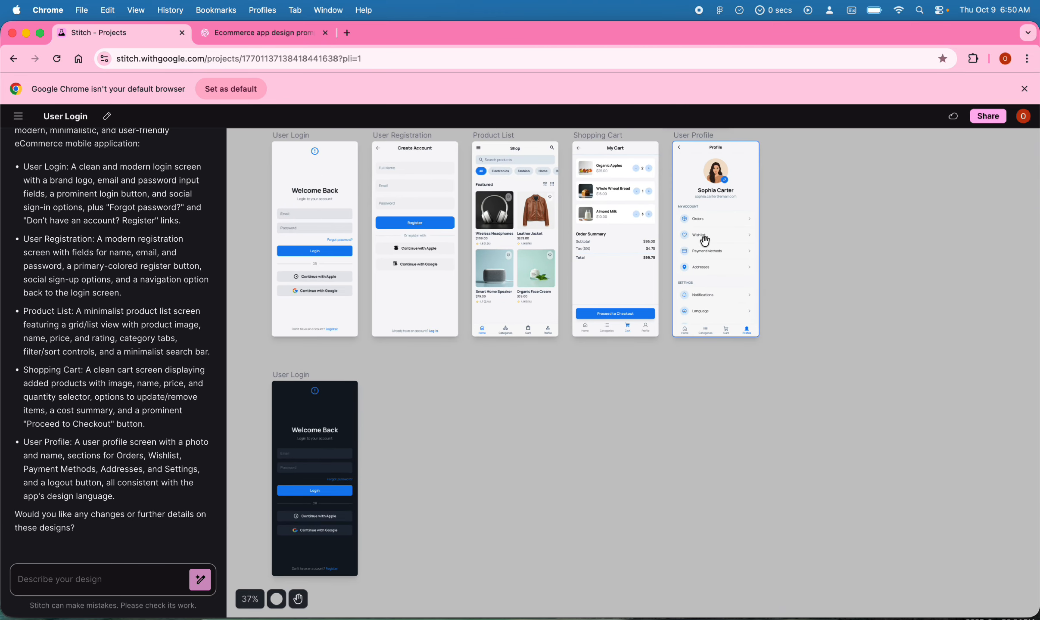
- With the User Profile screen as reference, submit the prompt "Generate a screen for list of orders" and let the design generate
scroll(705, 240, up, 1)
click(702, 238)
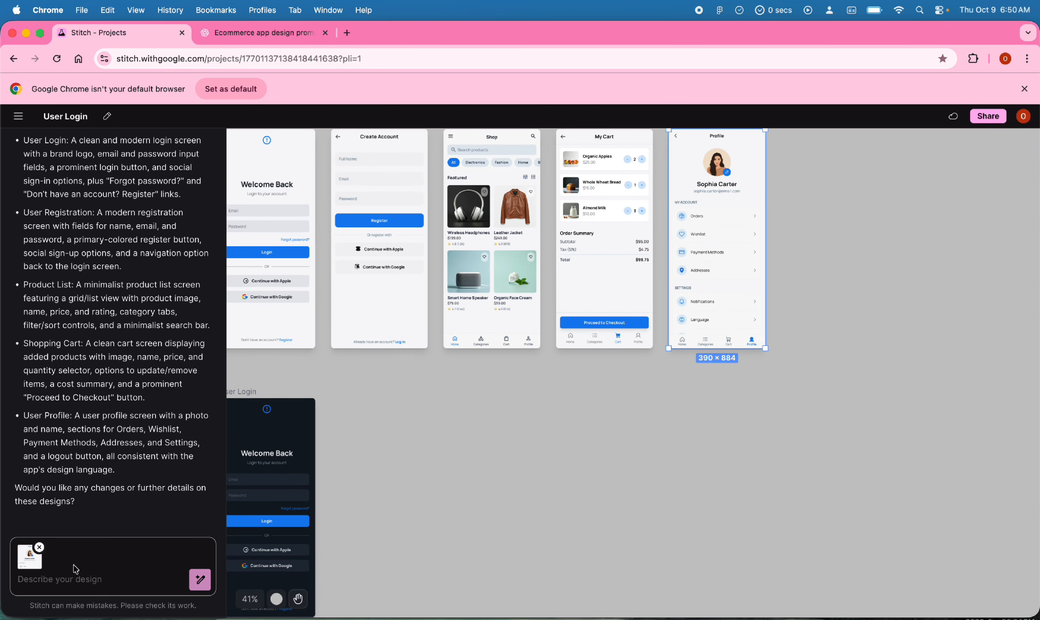
click(63, 574)
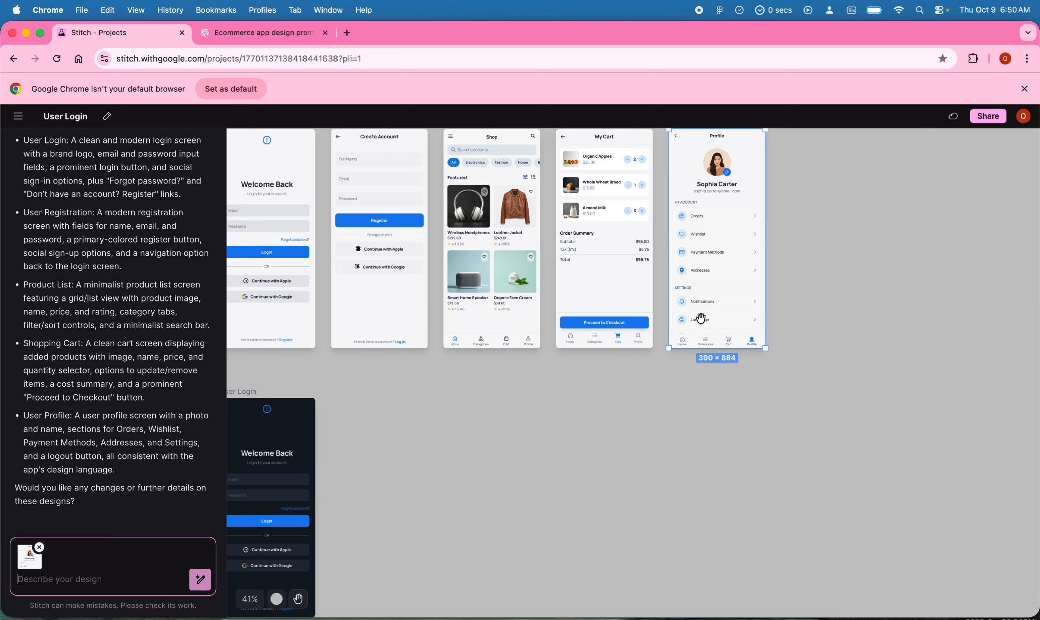
scroll(623, 326, left, 1)
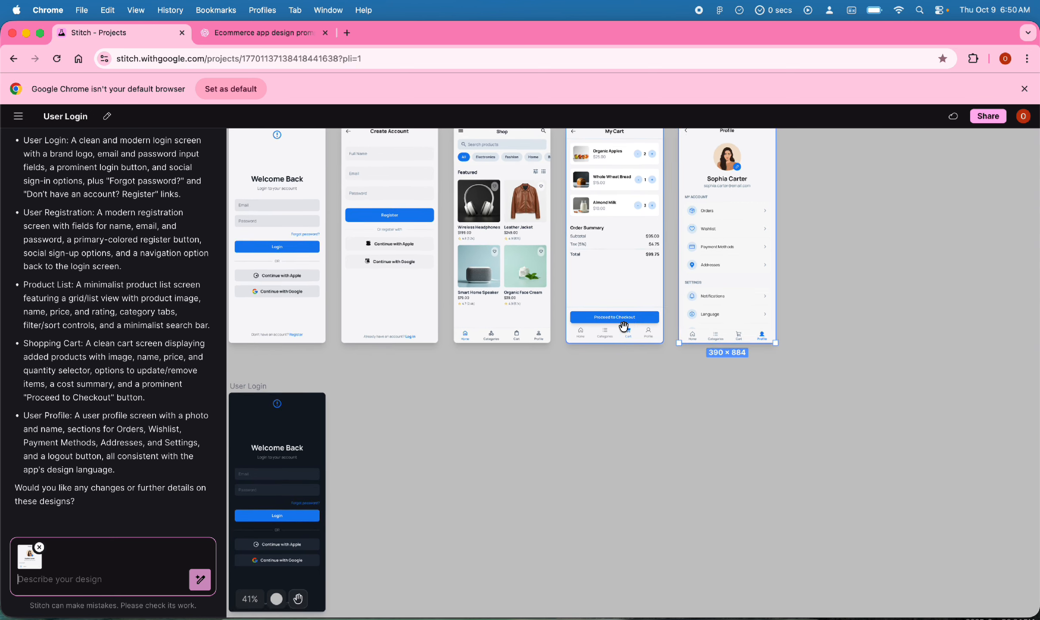
text(Ge)
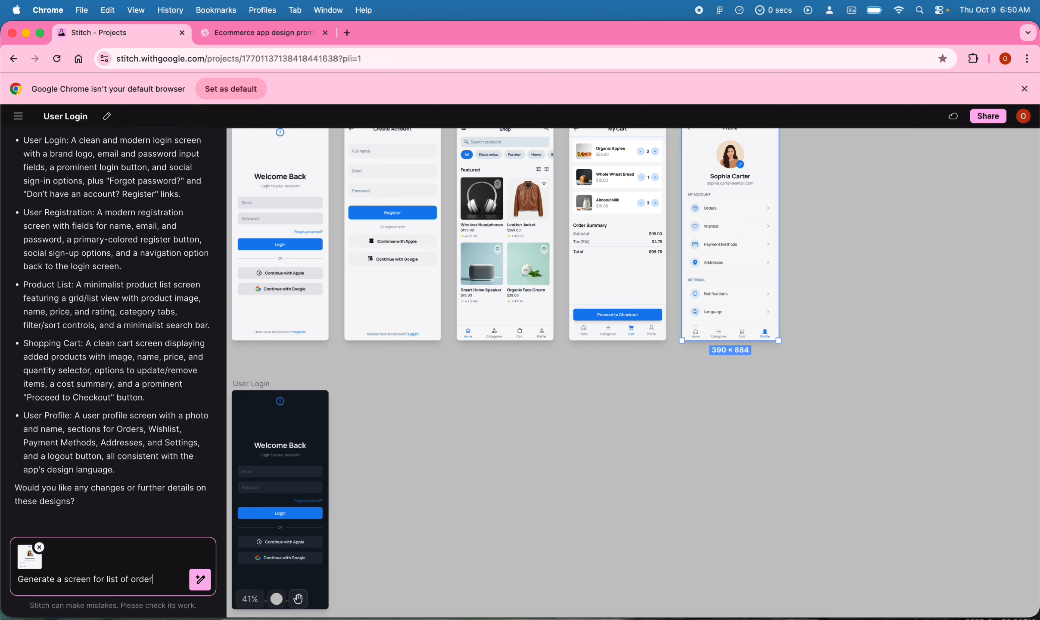
click(201, 580)
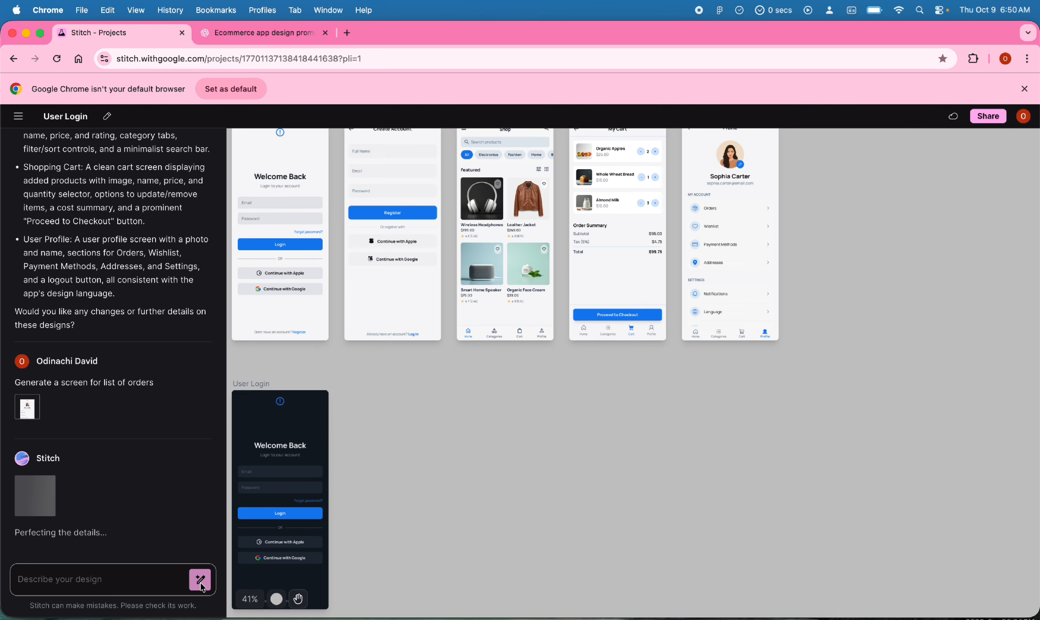
mouse_move(244, 538)
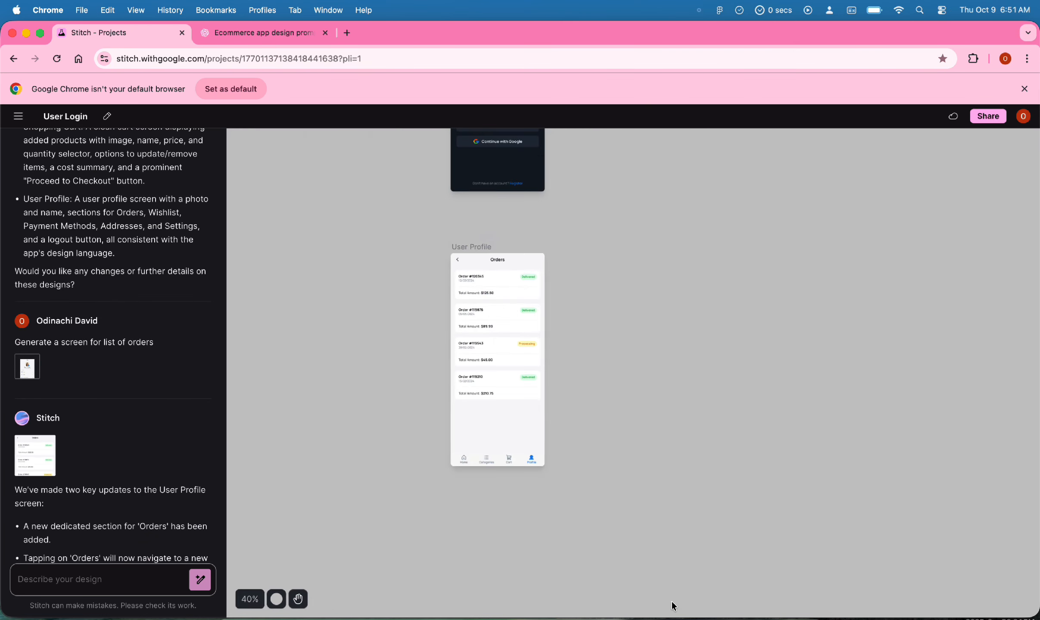
- Examine the generated Orders screen up close, including its order cards, status labels and bottom navigation, and Stitch's description of the updates
double_click(490, 353)
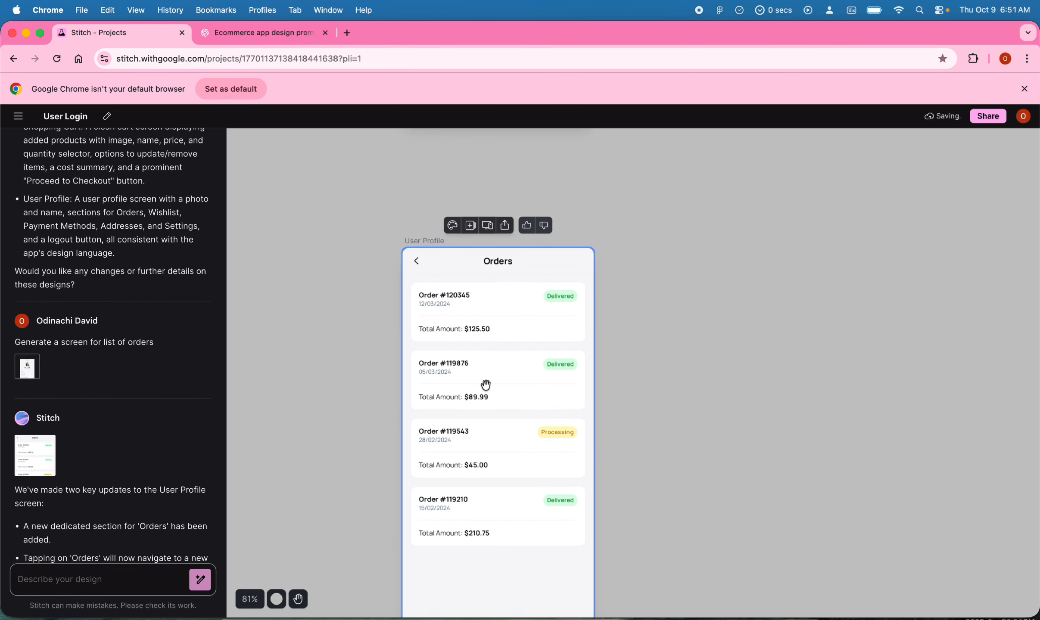
scroll(509, 377, up, 2)
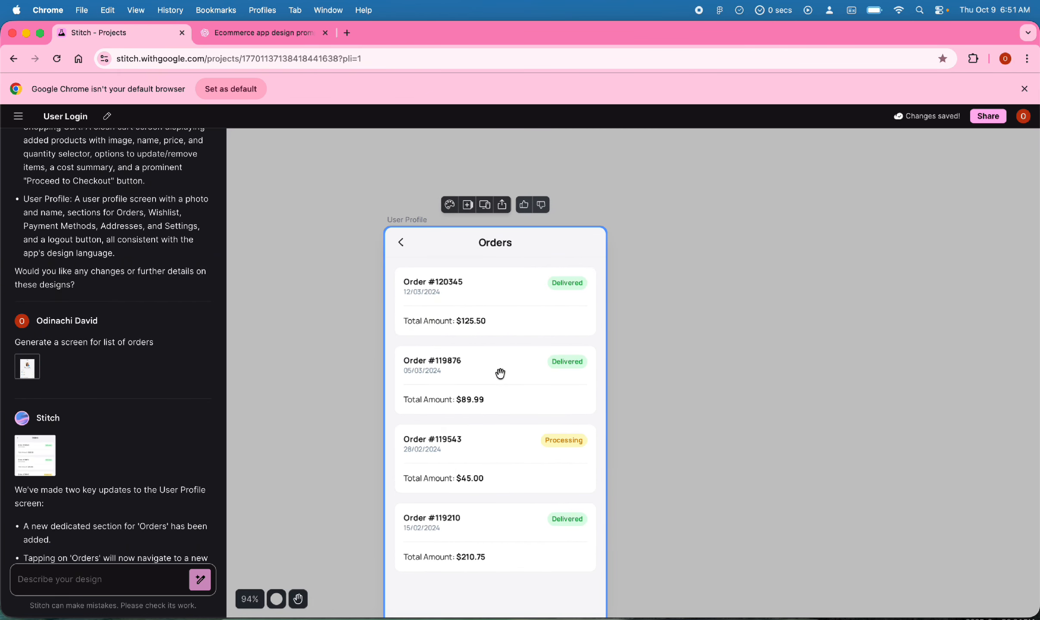
scroll(500, 373, down, 5)
scroll(142, 499, down, 3)
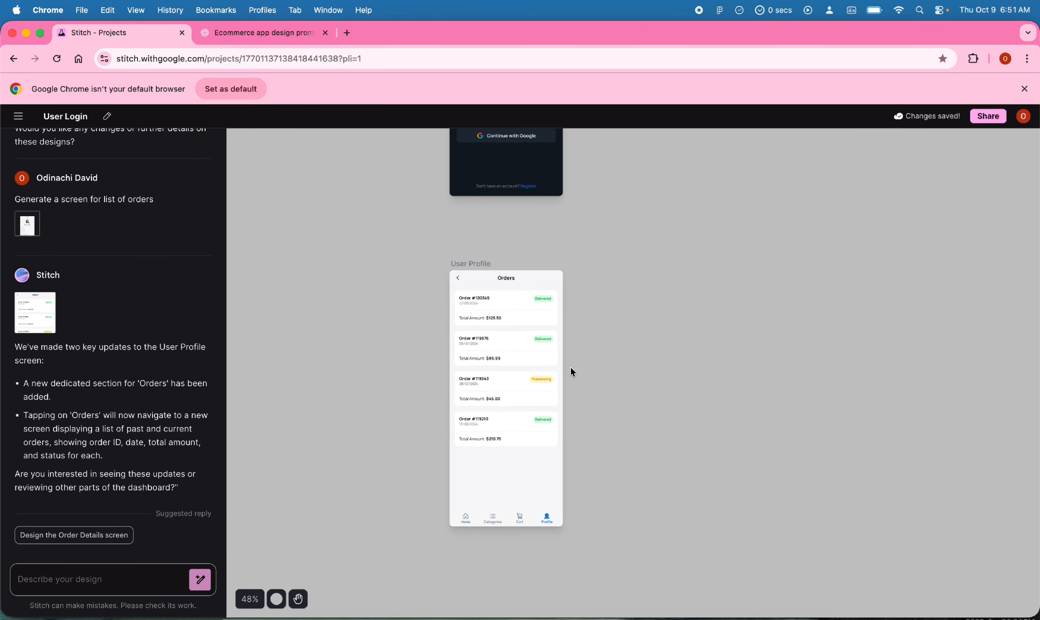
scroll(534, 370, up, 5)
click(517, 352)
scroll(515, 351, down, 5)
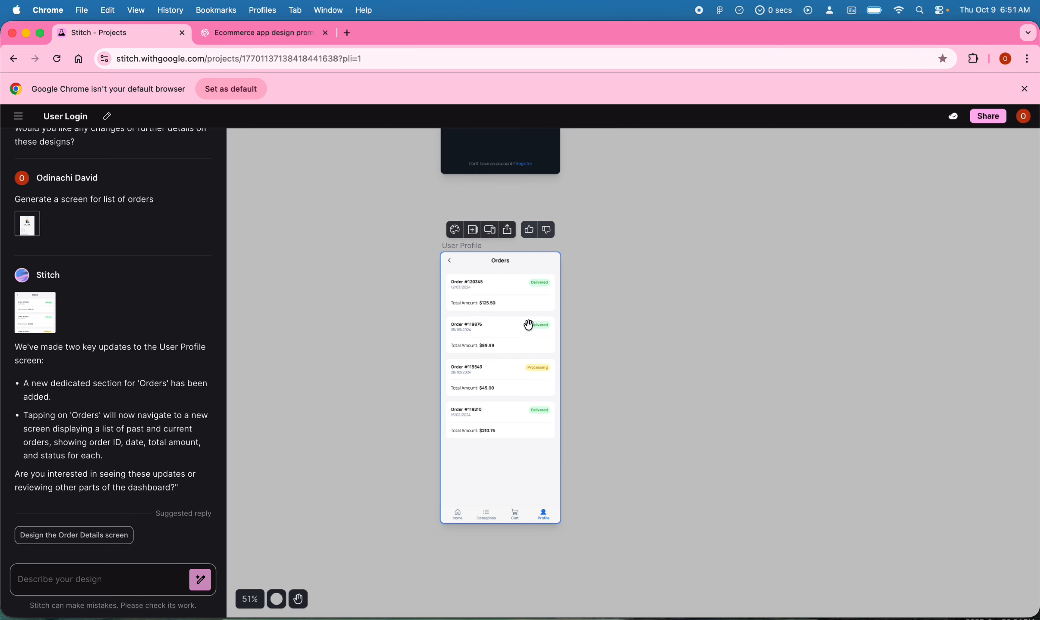
- Compare the new Orders screen with the original row of light screens and the dark User Login copy across the canvas
scroll(529, 332, down, 5)
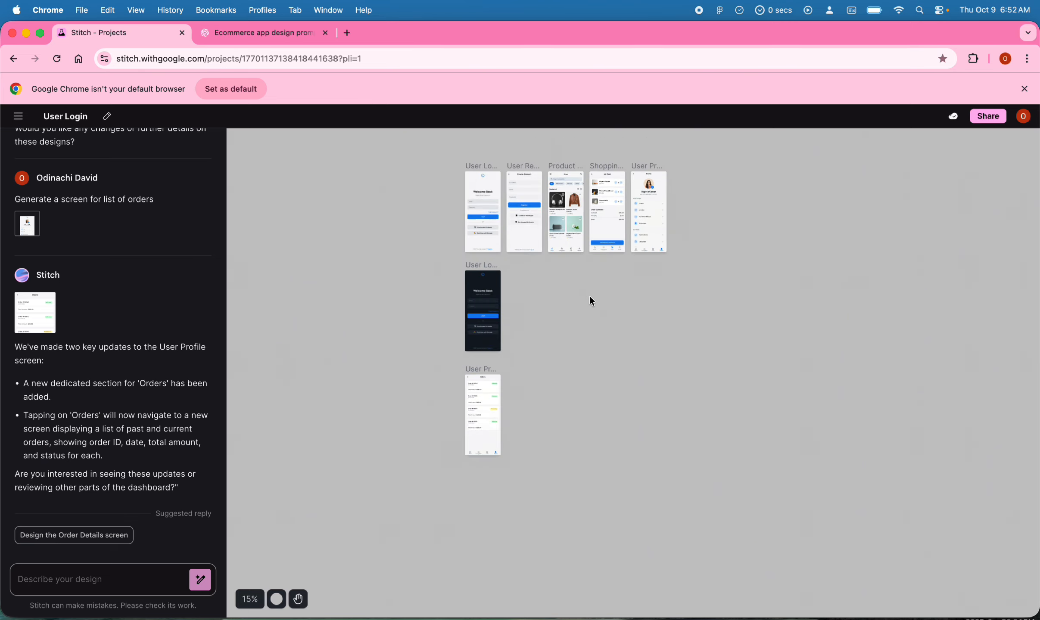
scroll(589, 295, up, 10)
scroll(633, 276, down, 10)
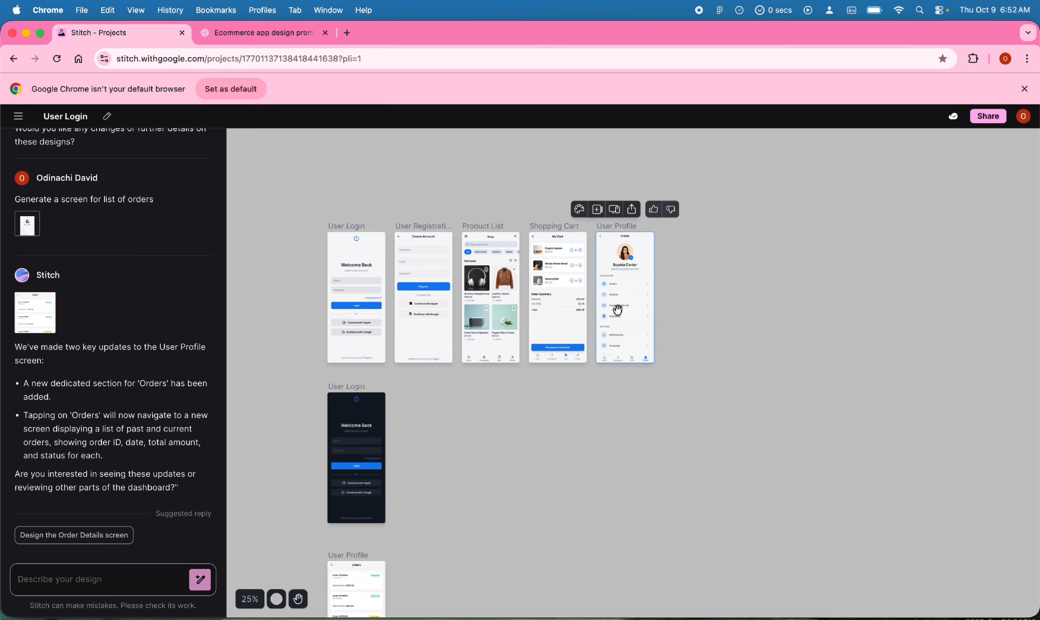
scroll(453, 426, down, 3)
scroll(453, 426, up, 5)
scroll(382, 452, left, 4)
scroll(382, 451, down, 2)
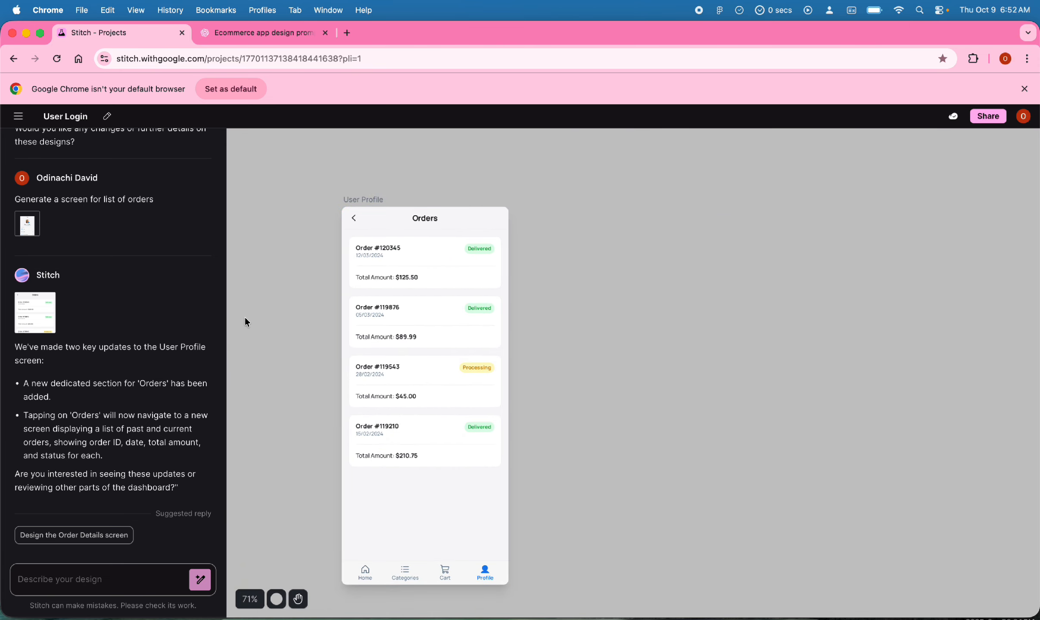
scroll(133, 325, up, 5)
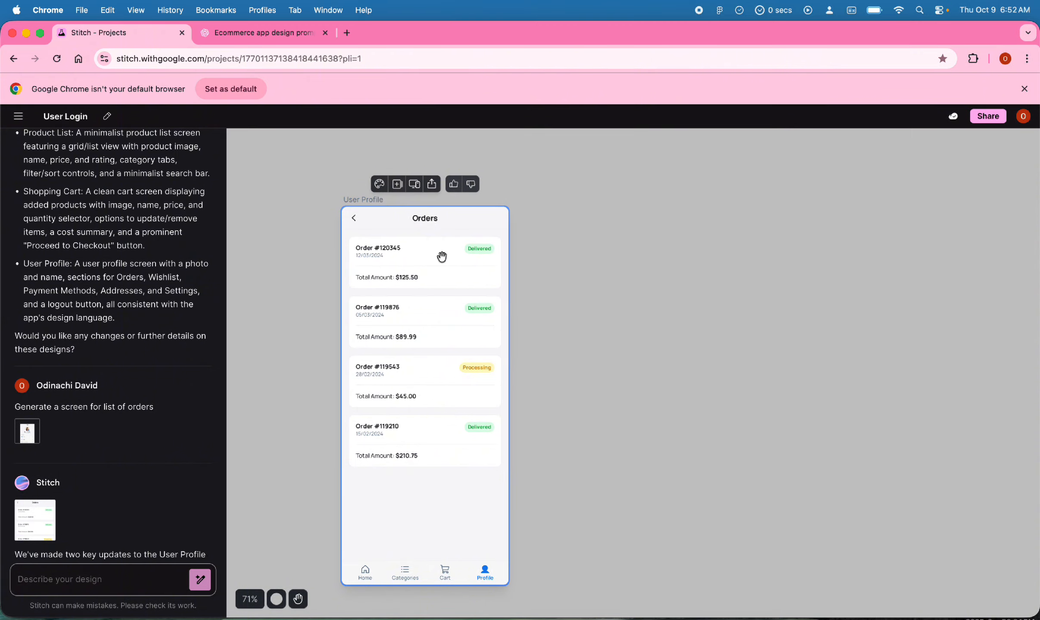
scroll(545, 264, down, 3)
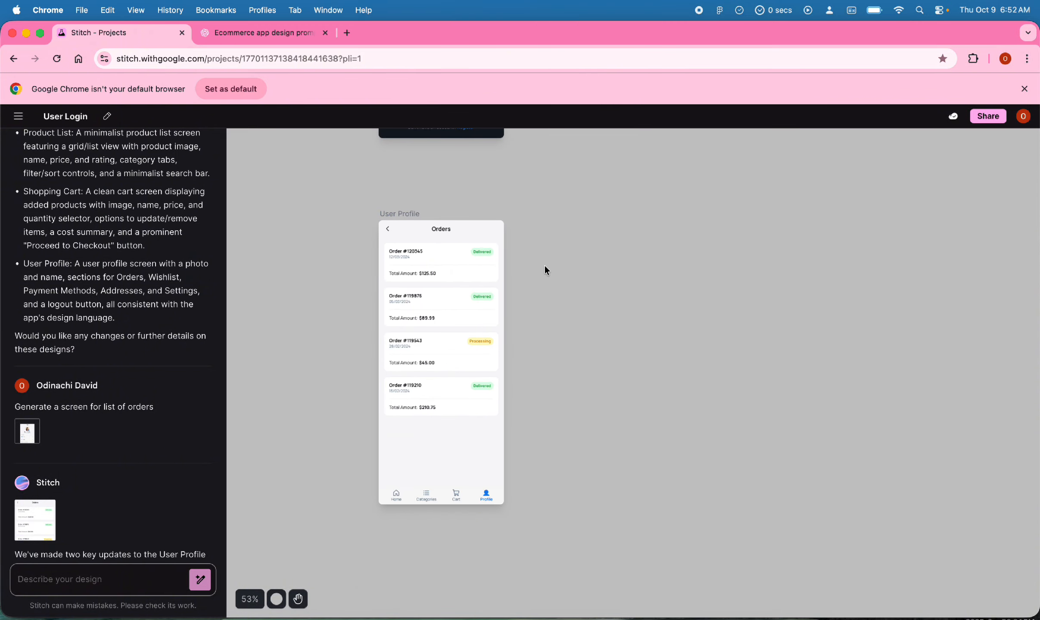
scroll(545, 264, up, 3)
scroll(544, 267, down, 3)
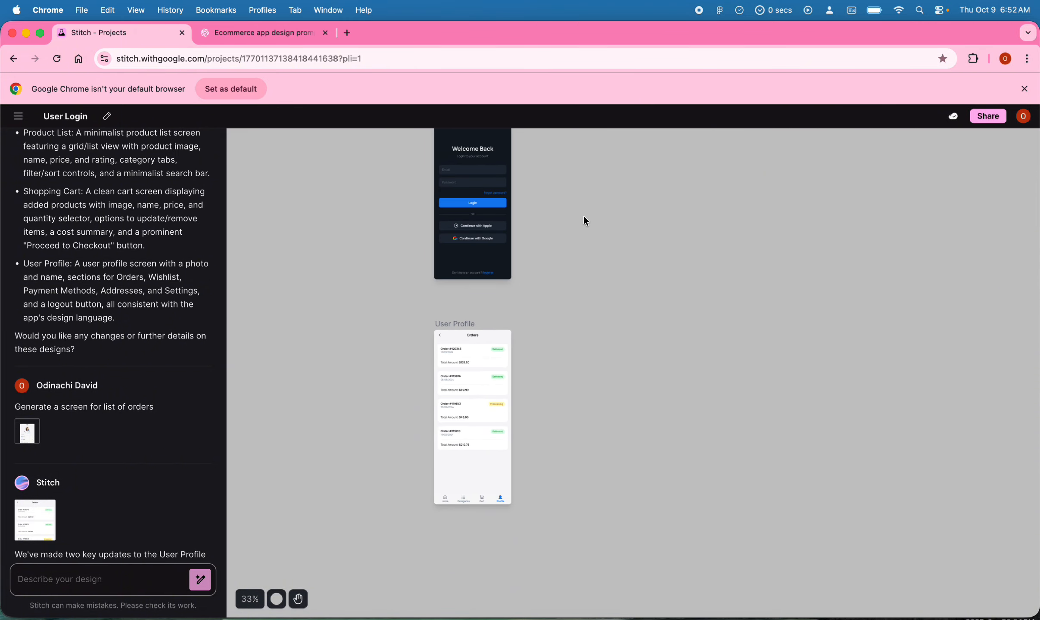
scroll(584, 215, up, 5)
scroll(583, 215, right, 2)
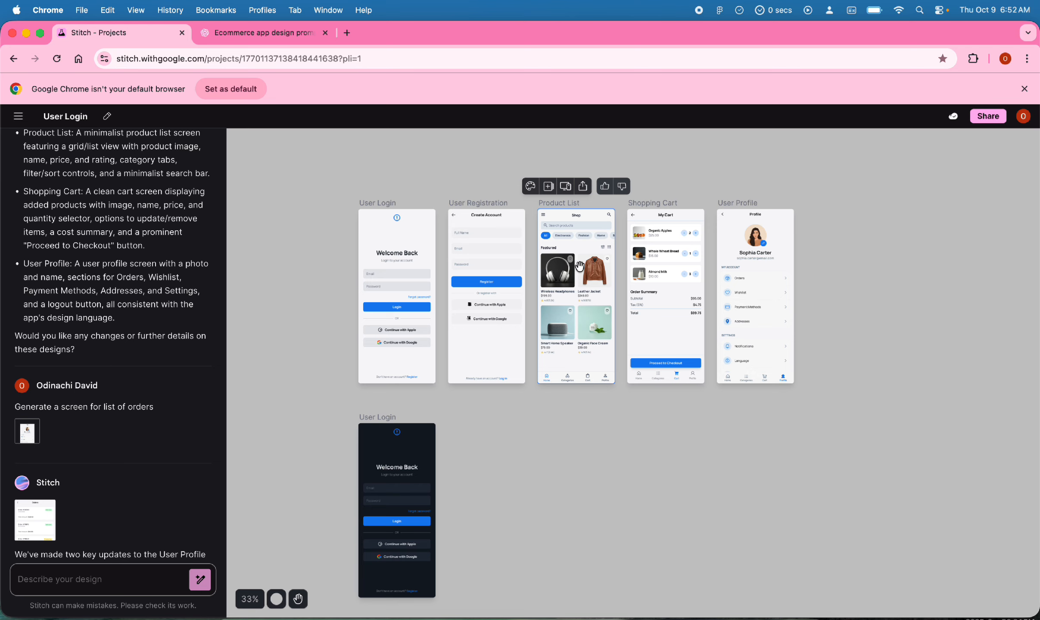